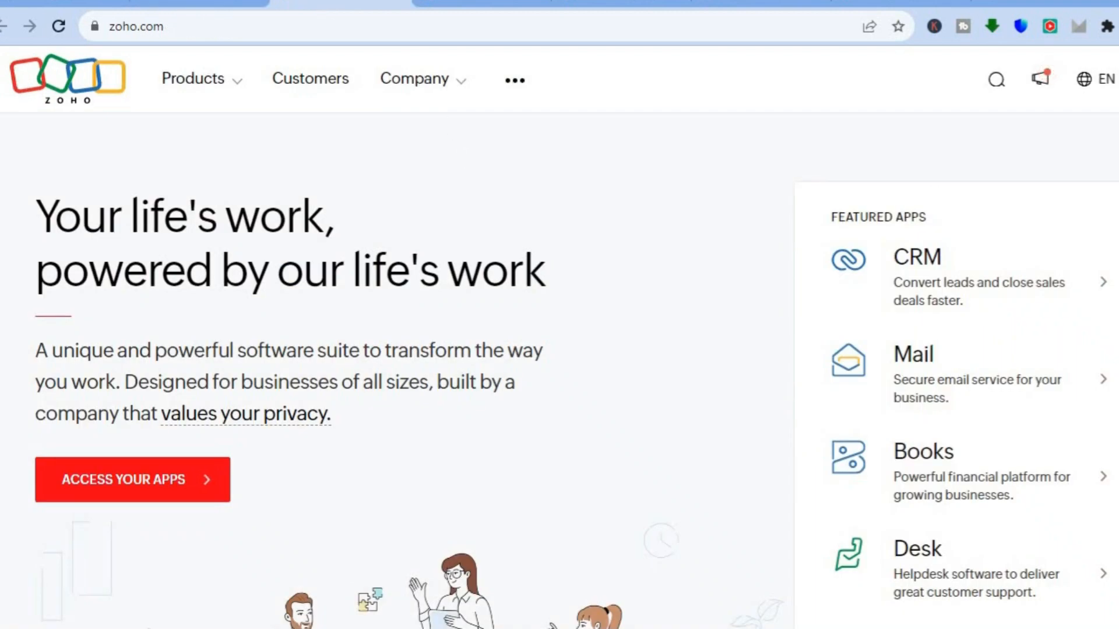
Go from the Zoho home page to the Zoho Campaigns Plans & Pricing page.
scroll(575, 404, "down", 1)
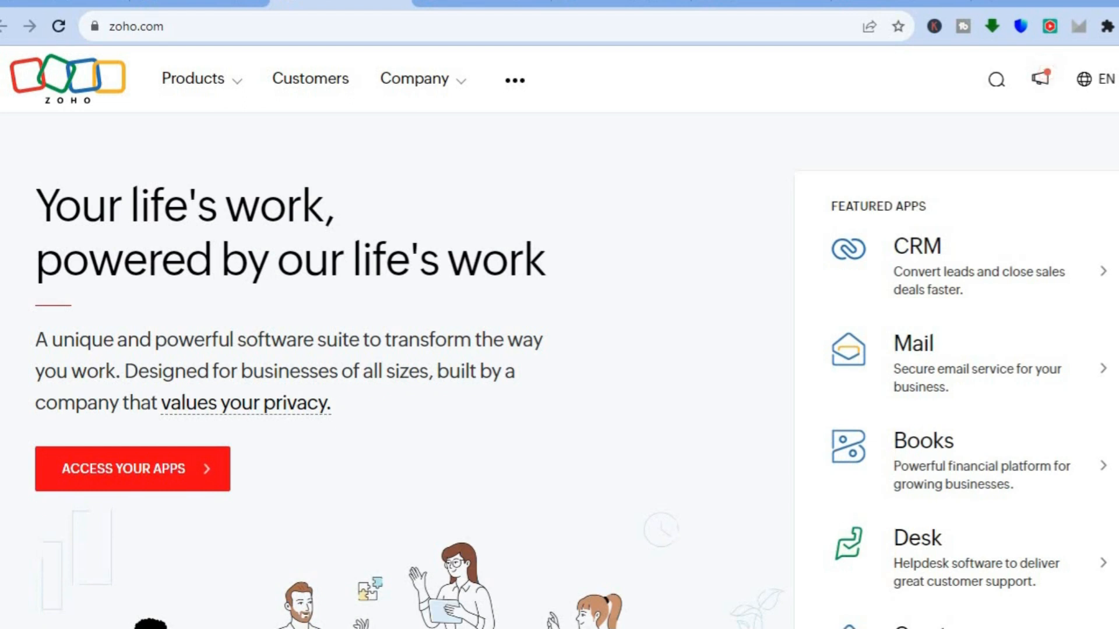
scroll(575, 397, "down", 1)
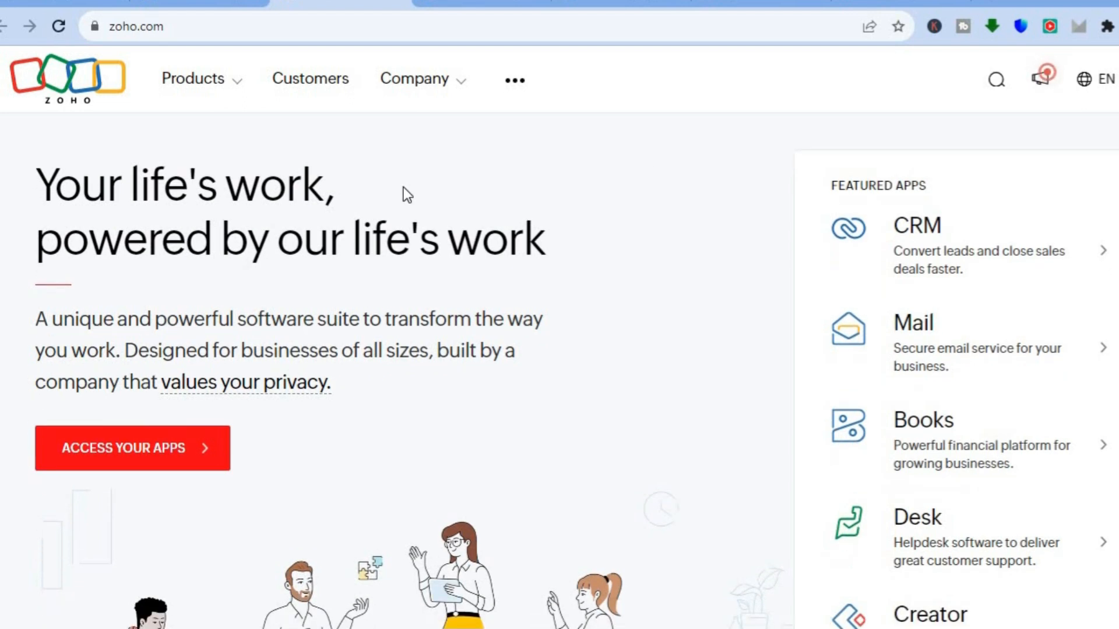
left_click(222, 86)
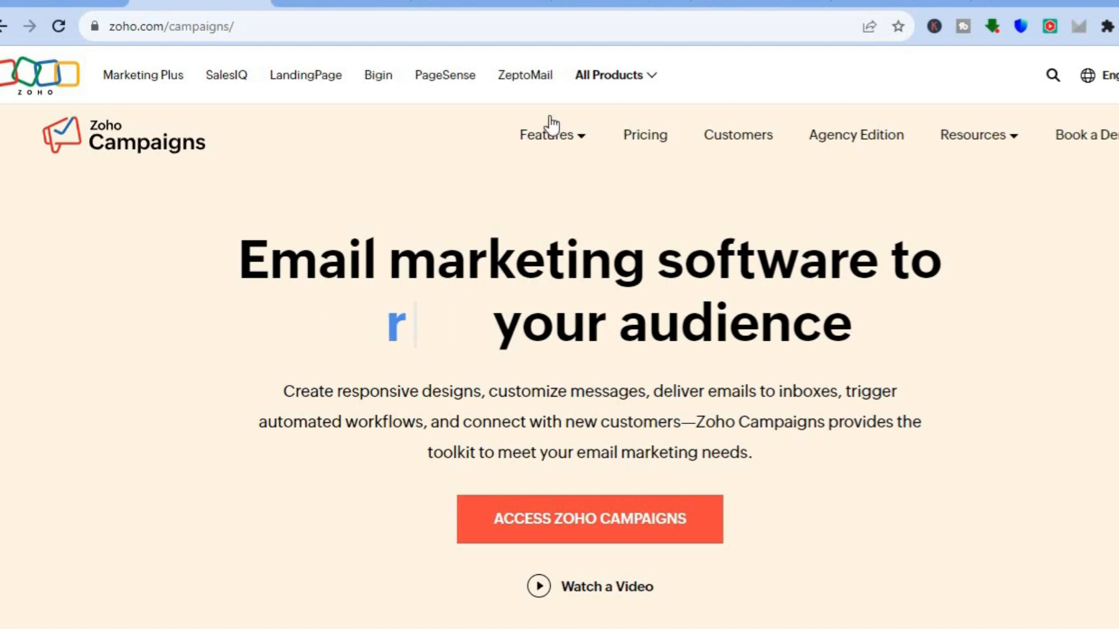
left_click(598, 3)
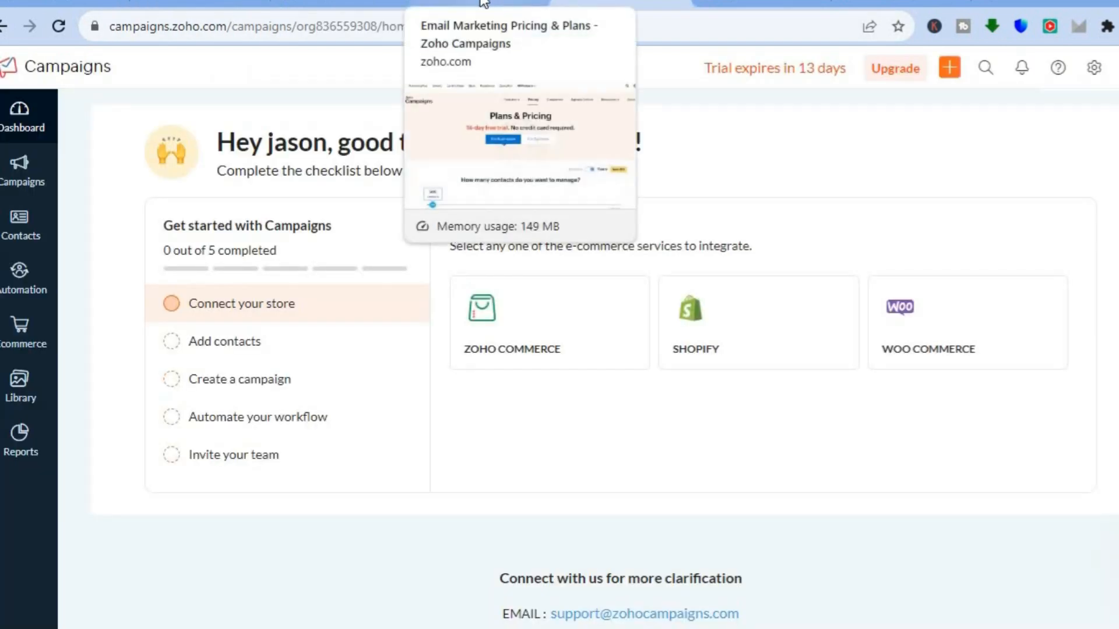
left_click(482, 3)
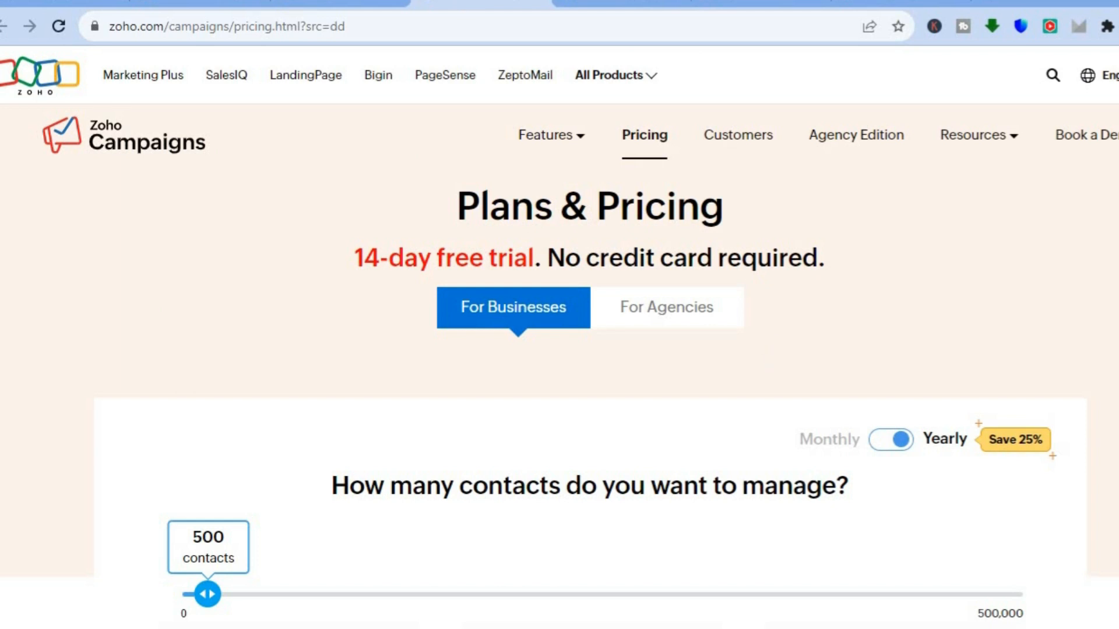
Compare the business plan prices at 4,000 and 500 contacts, and examine the features included in each plan.
scroll(559, 367, "down", 8)
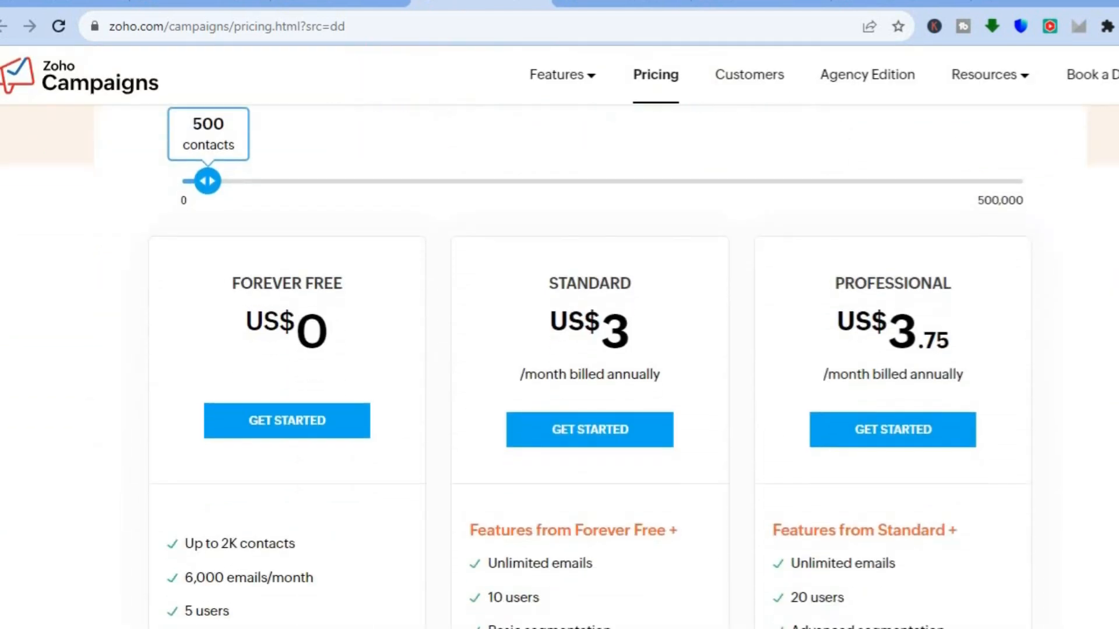
scroll(559, 368, "up", 1)
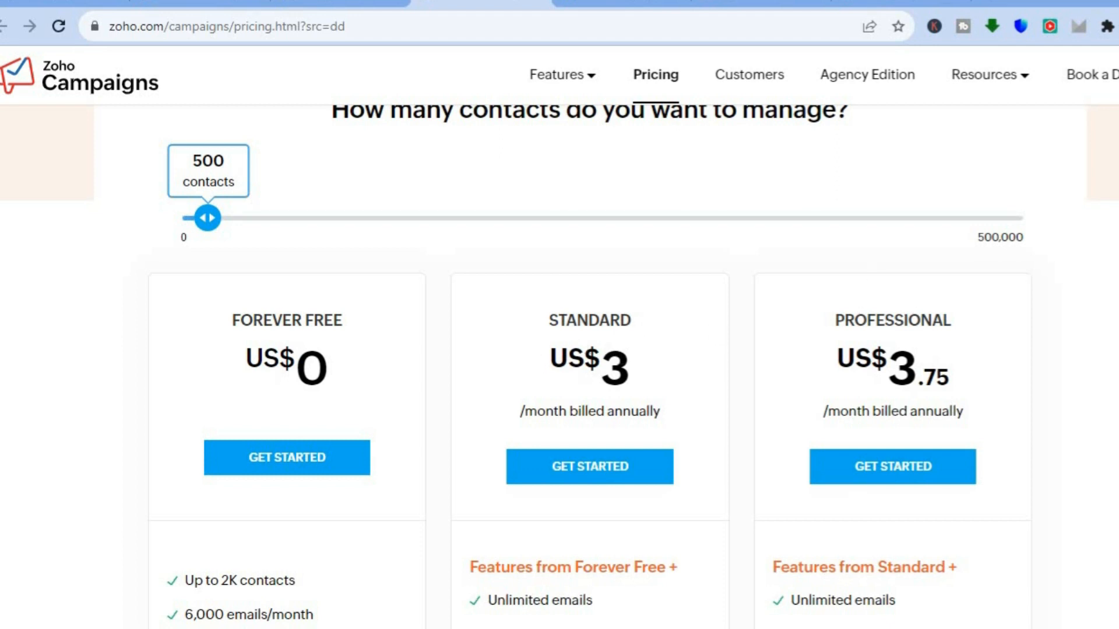
scroll(560, 367, "down", 2)
scroll(559, 368, "up", 1)
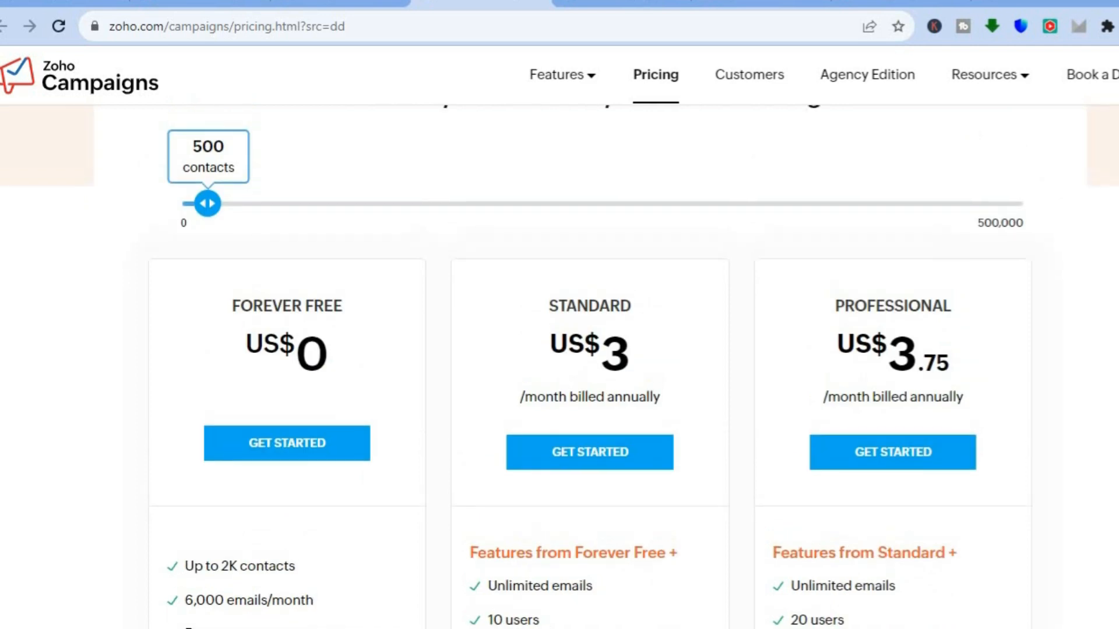
left_click_drag(214, 217, 285, 217)
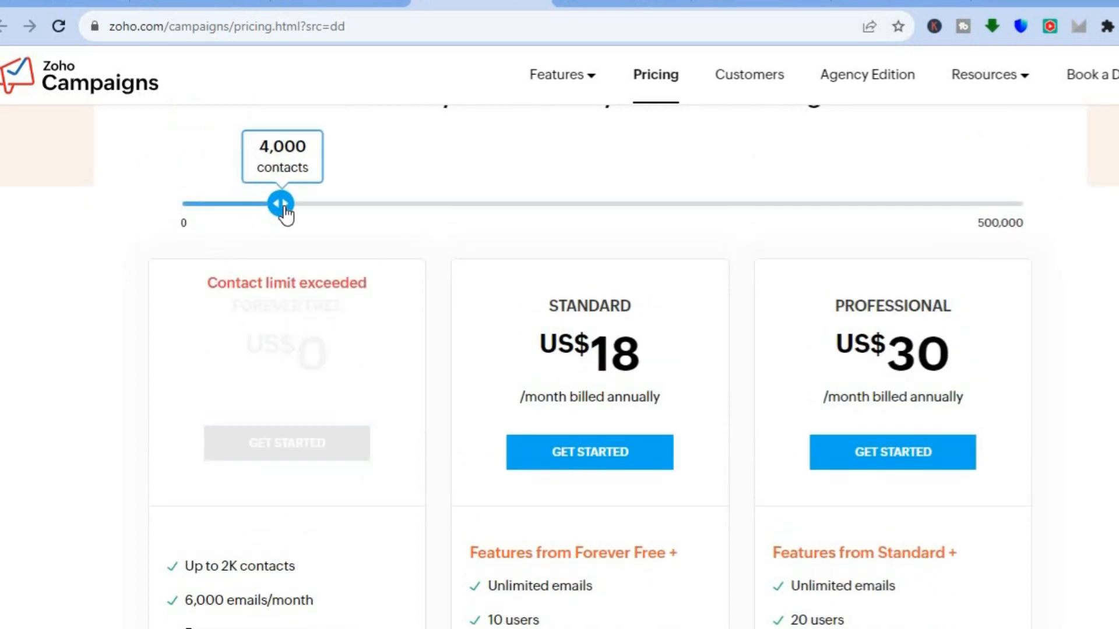
left_click(210, 215)
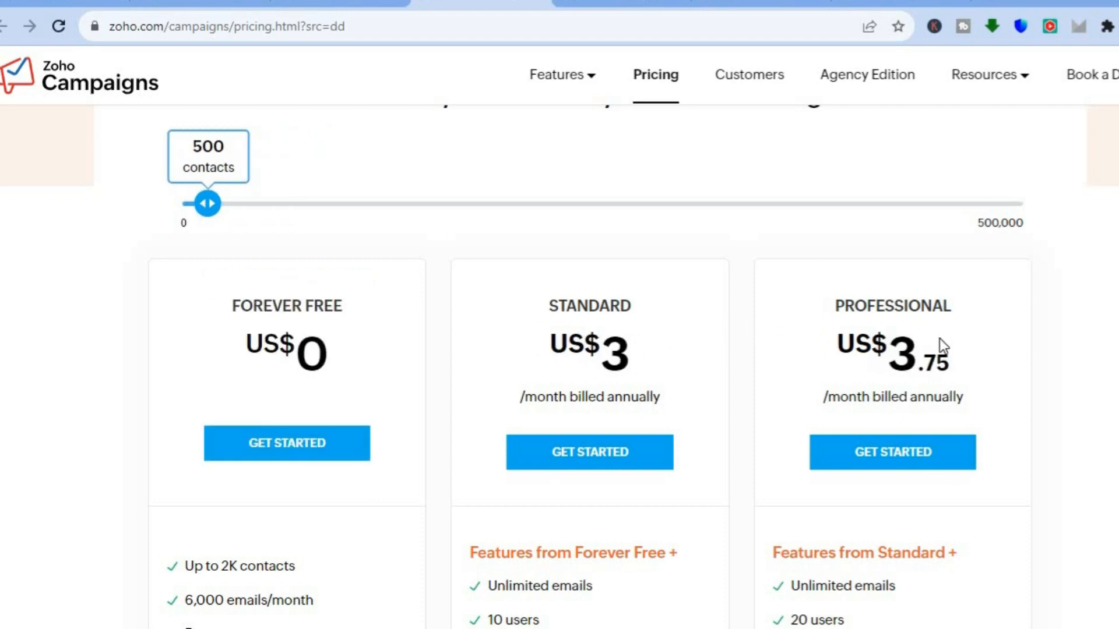
scroll(559, 367, "down", 6)
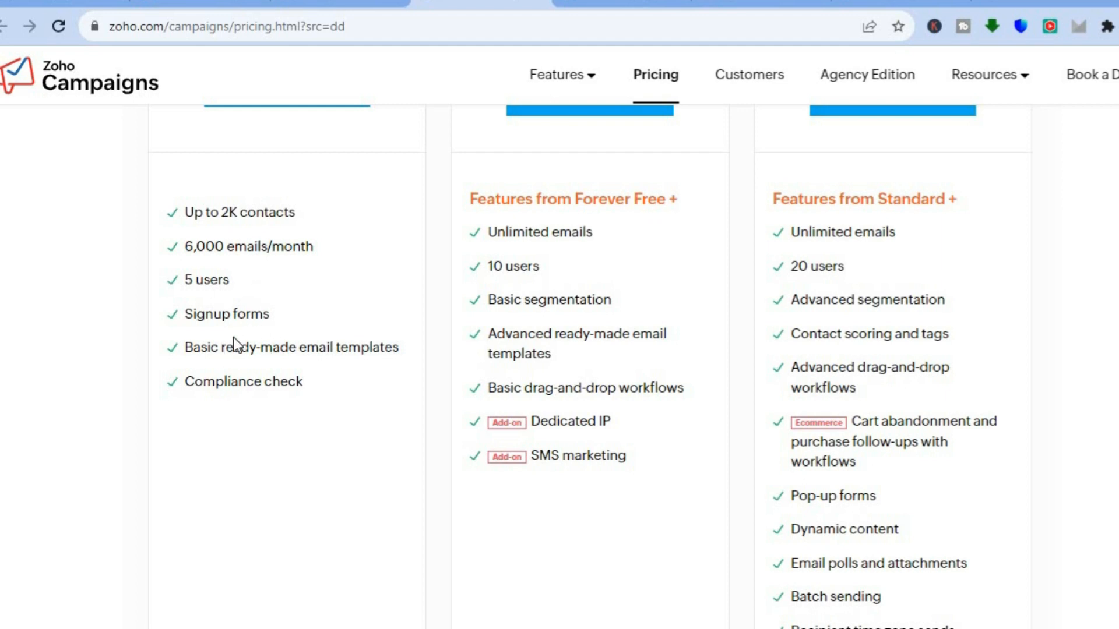
Return to the Campaigns dashboard and select Shopify as the store to connect, reviewing the authentication details it requires.
left_click(589, 3)
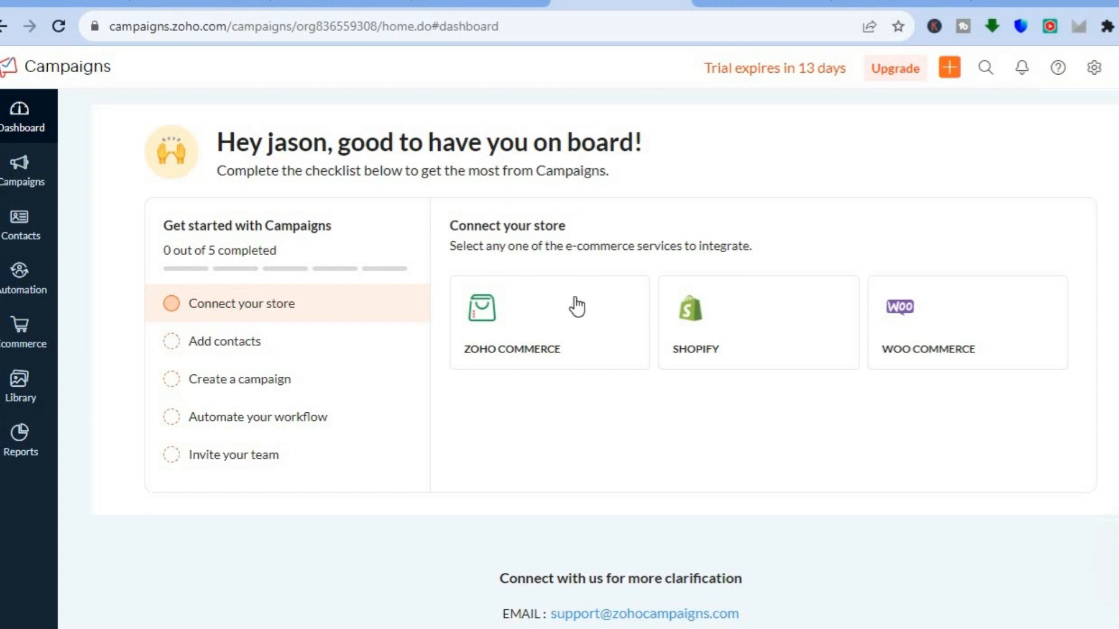
left_click(704, 315)
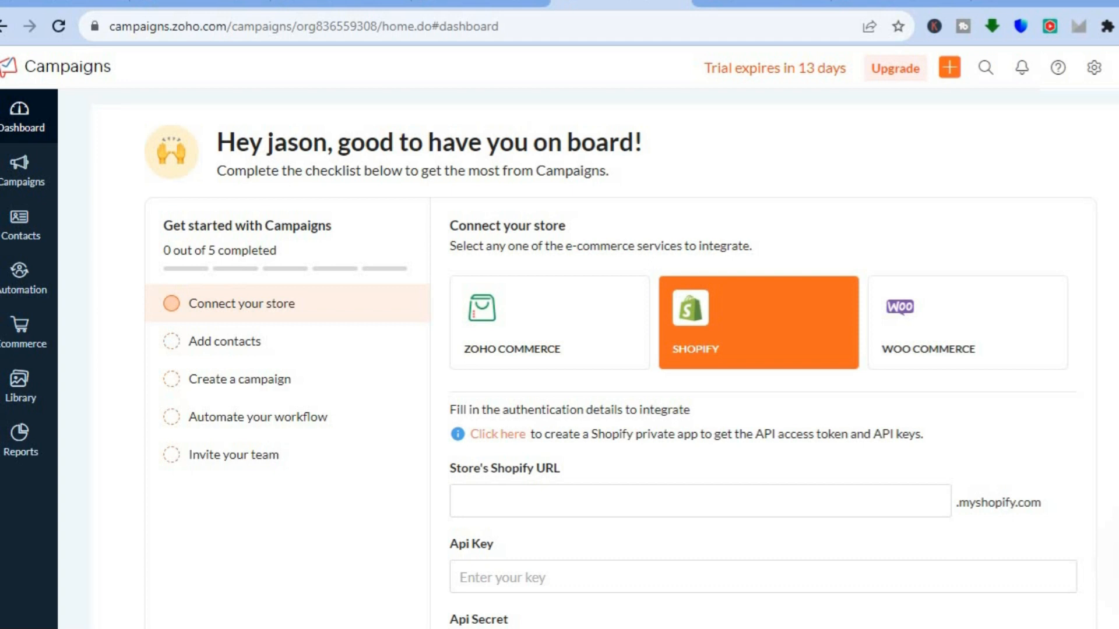
scroll(610, 357, "down", 3)
scroll(610, 356, "up", 1)
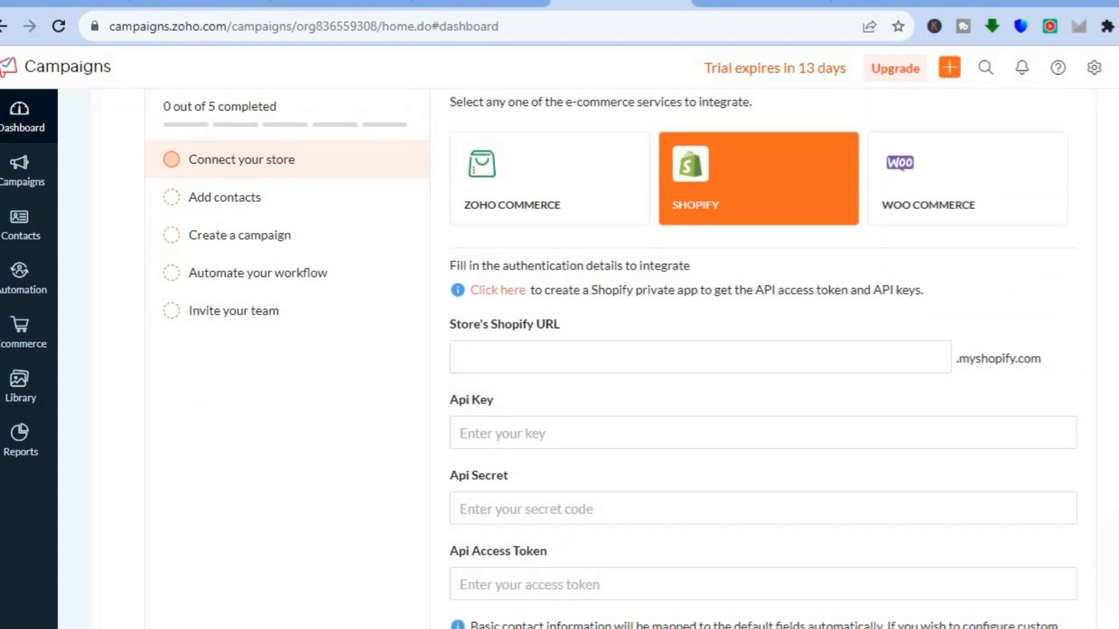
scroll(606, 359, "up", 3)
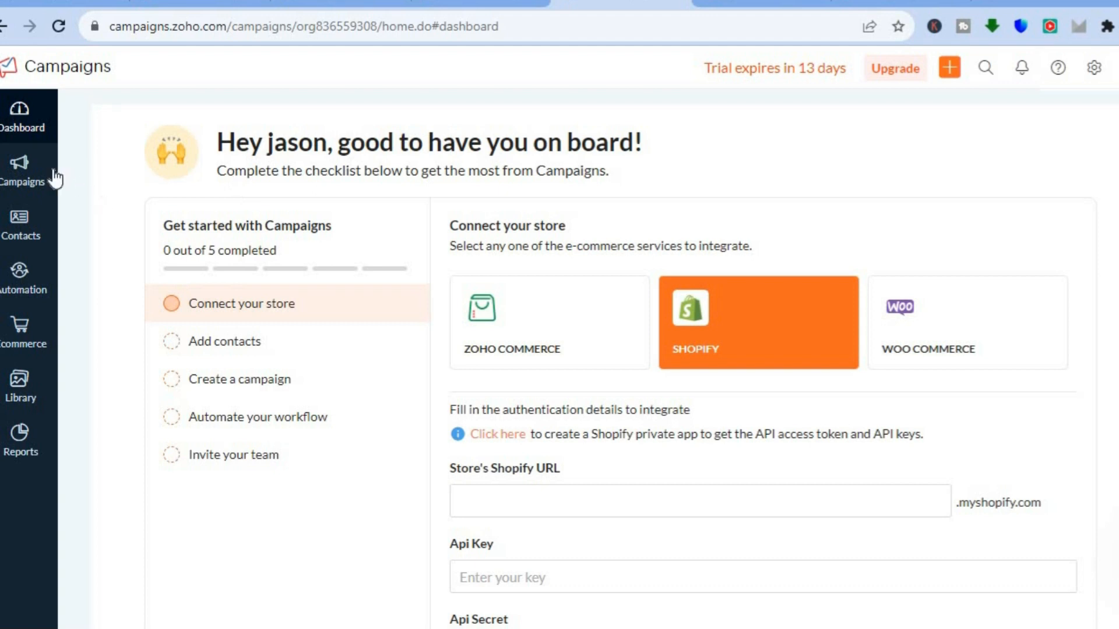
Open the email campaigns area and start creating a new campaign.
left_click(28, 169)
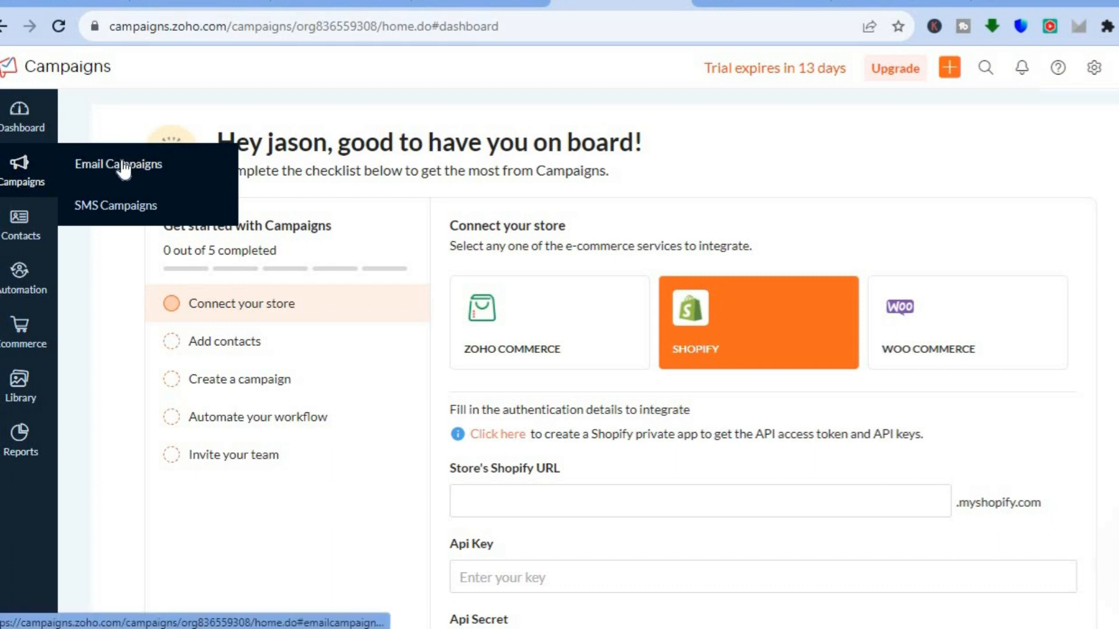
left_click(123, 167)
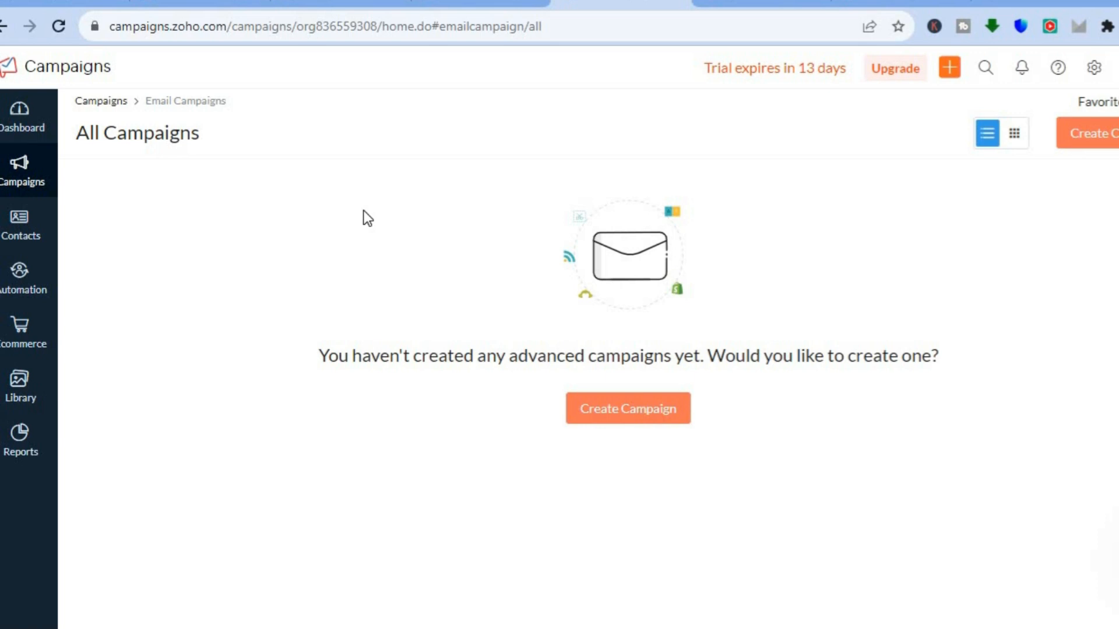
left_click(631, 412)
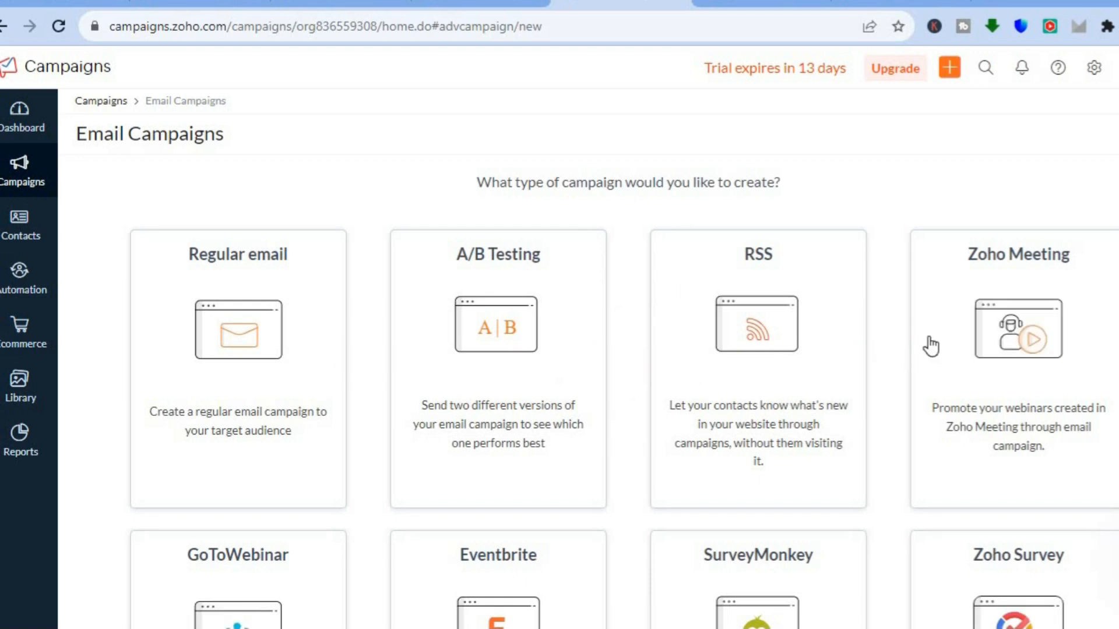
Examine the available email campaign types, from regular email and A/B testing to the event, survey, coupon and ecommerce options.
mouse_move(662, 262)
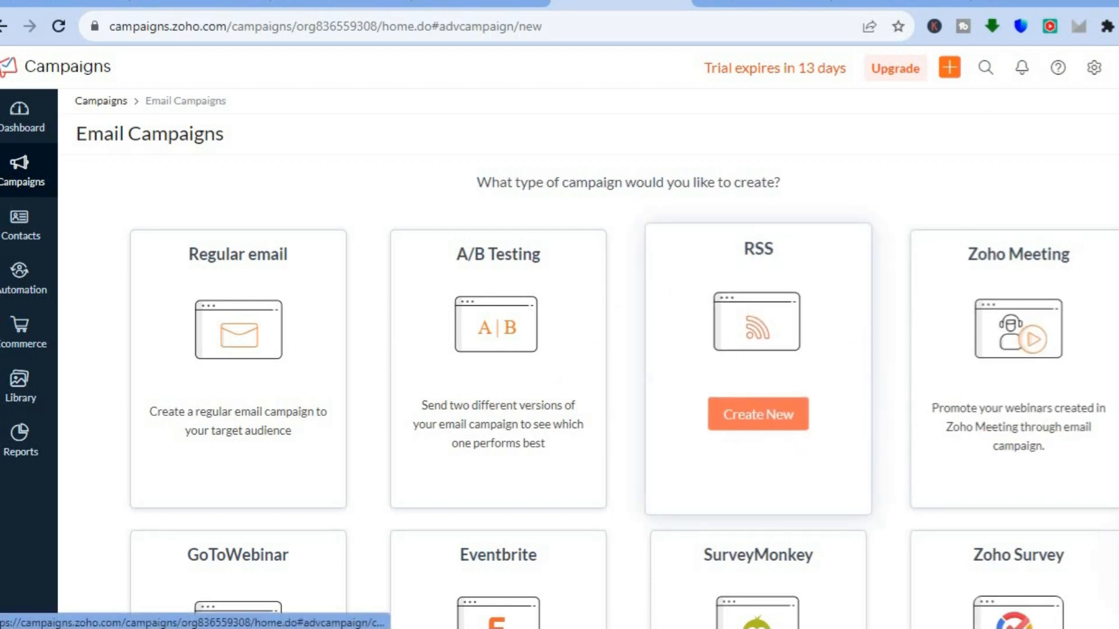
scroll(596, 371, "down", 3)
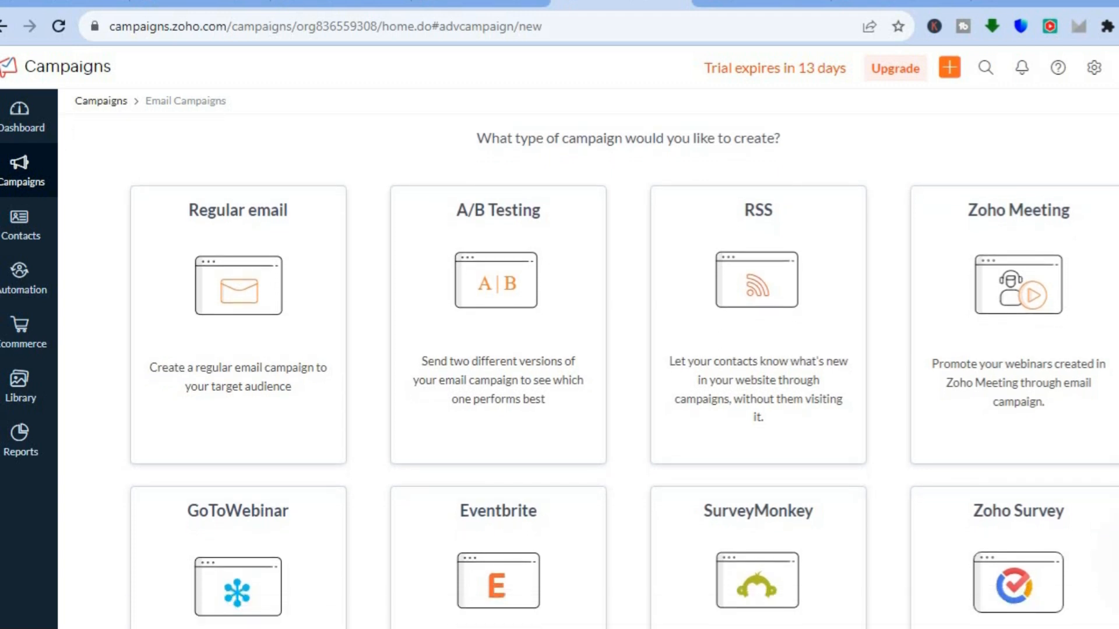
scroll(623, 371, "down", 3)
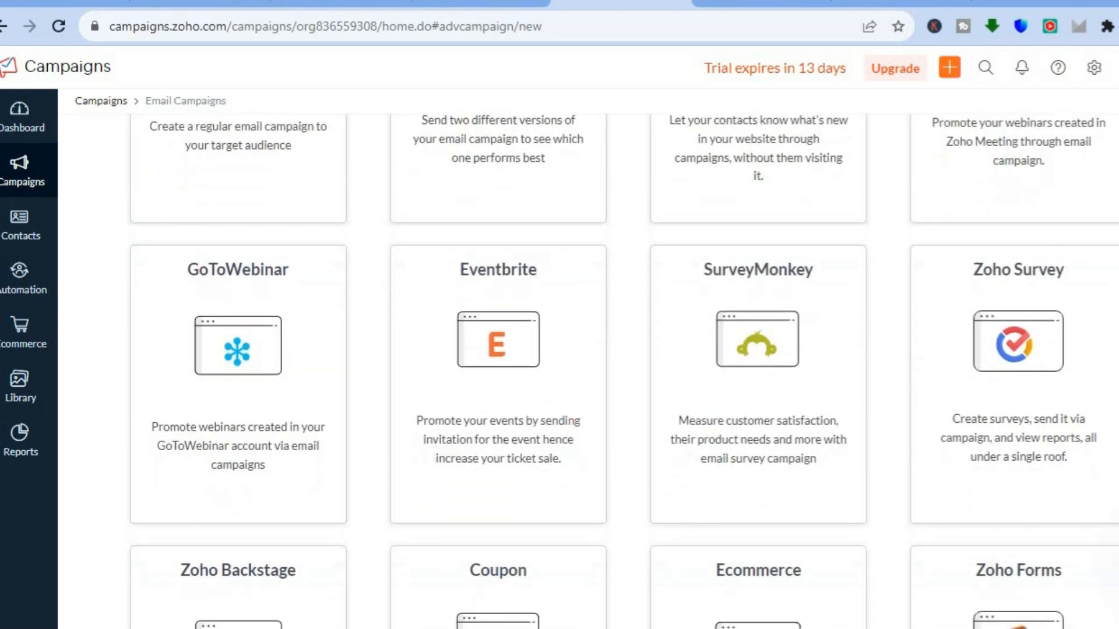
scroll(623, 371, "down", 3)
scroll(623, 371, "up", 3)
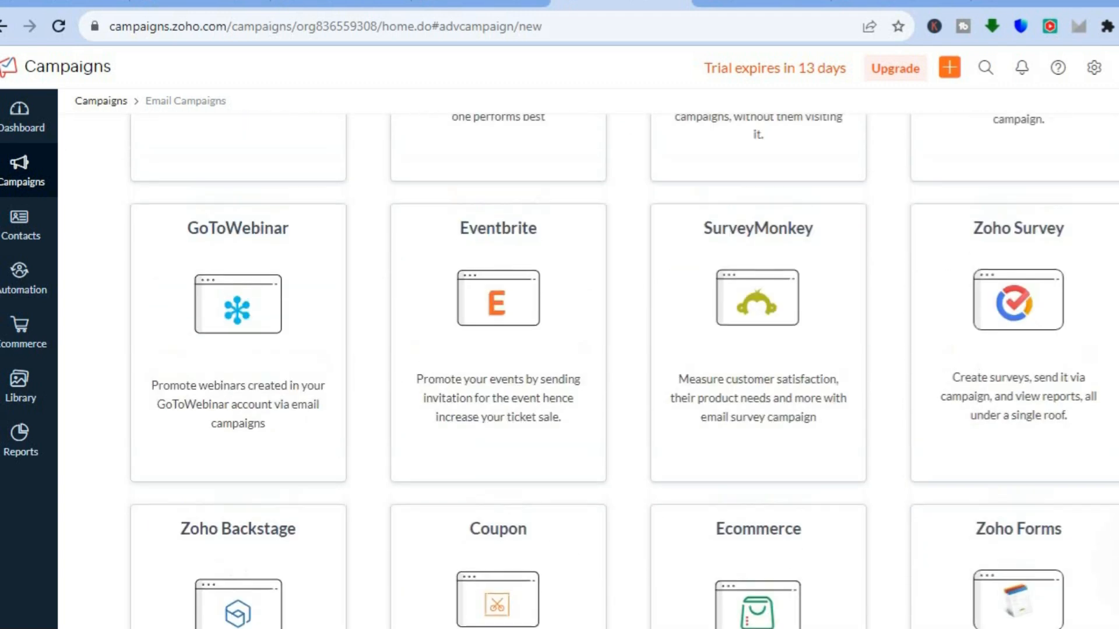
scroll(623, 371, "down", 3)
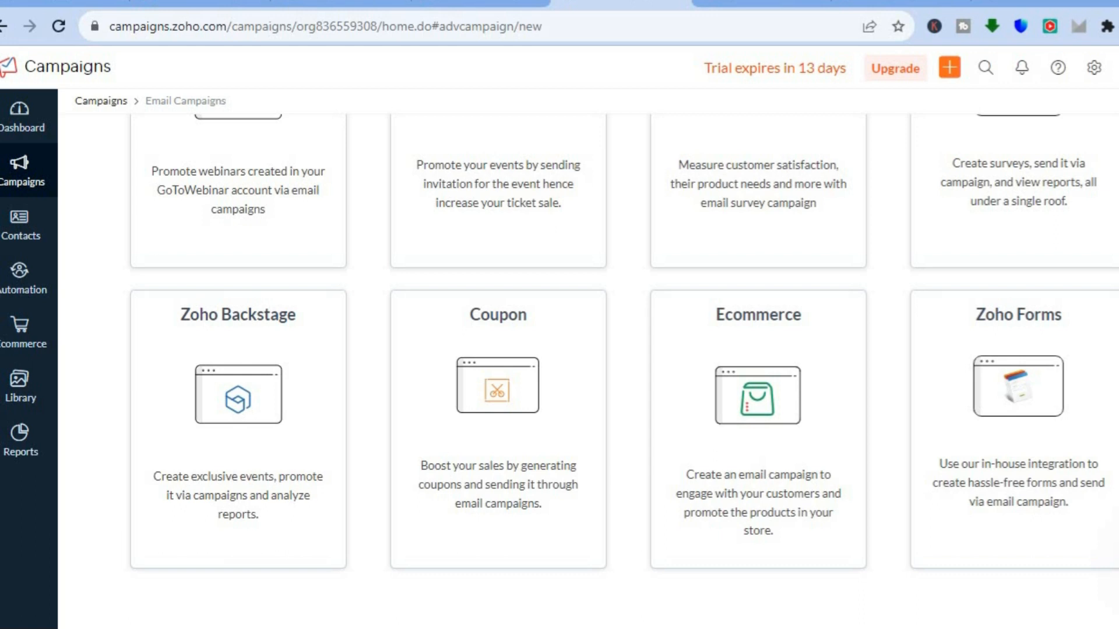
scroll(623, 355, "up", 2)
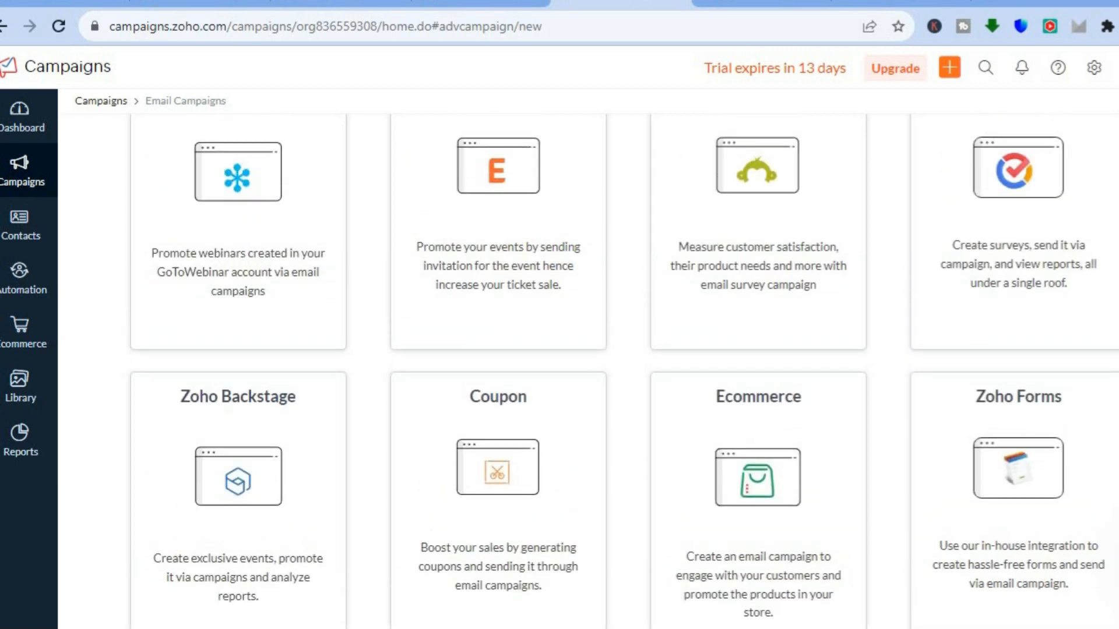
scroll(623, 370, "up", 1)
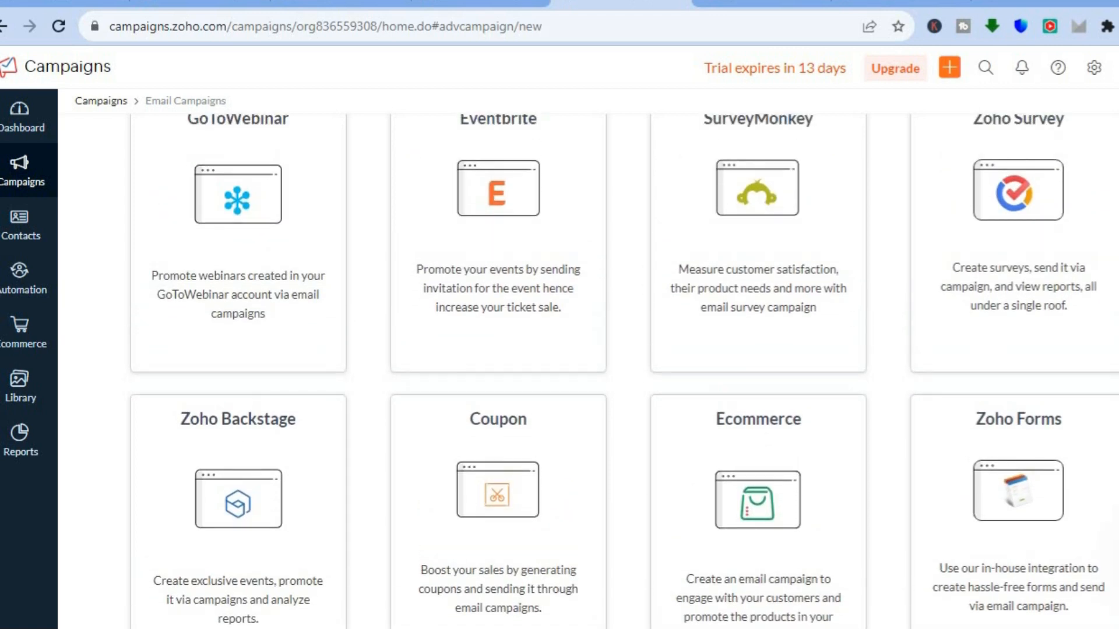
scroll(789, 480, "up", 5)
scroll(789, 480, "down", 5)
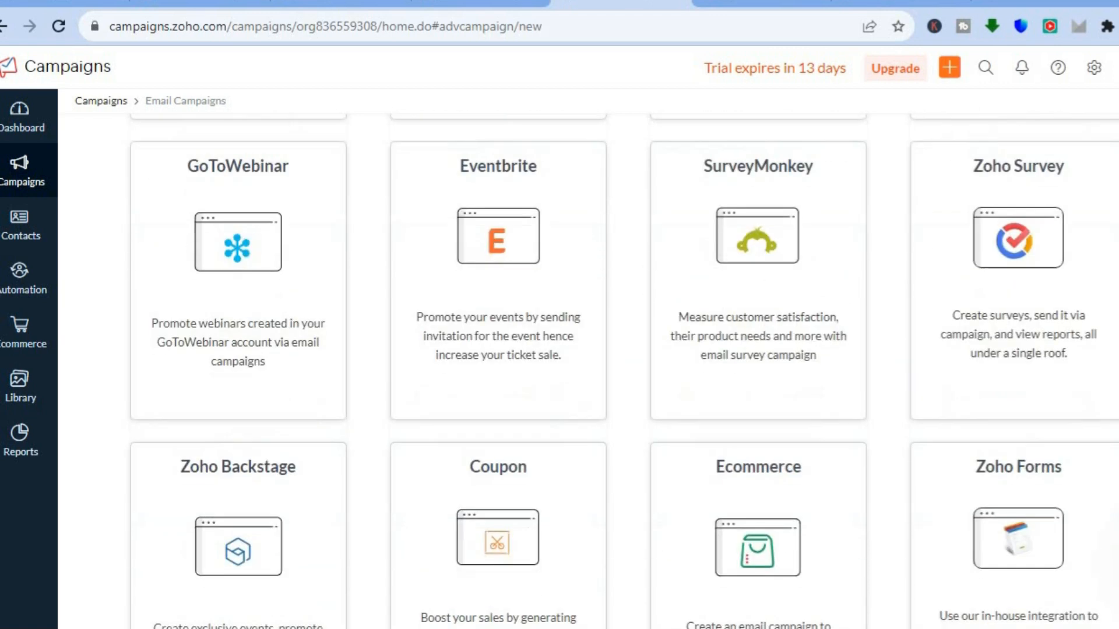
Create a new Ecommerce email campaign as a Regular Campaign.
mouse_move(769, 507)
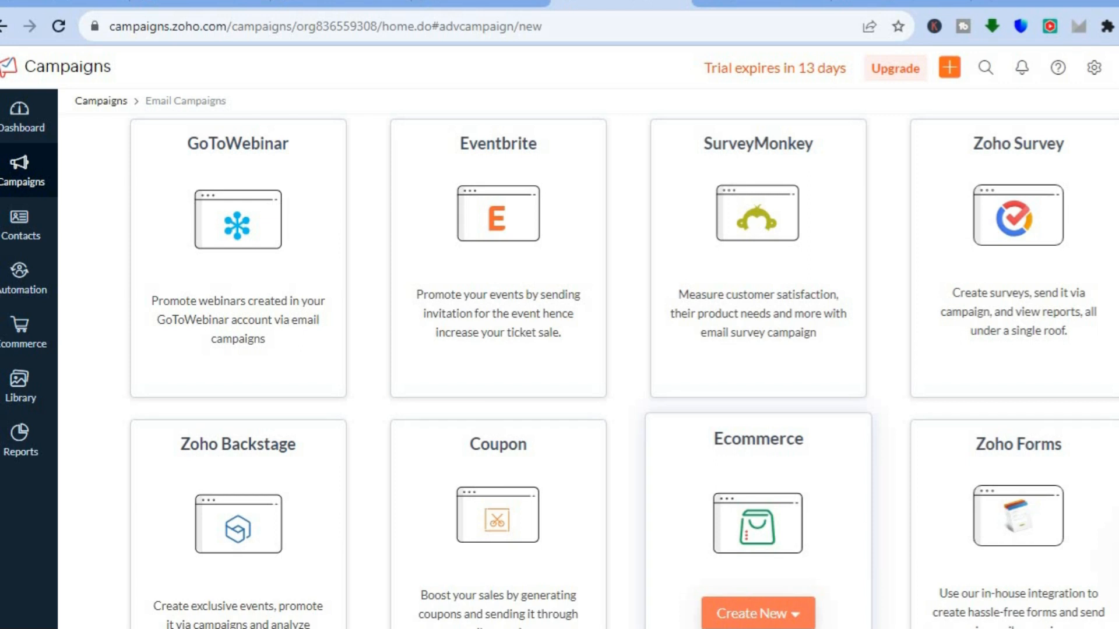
scroll(758, 472, "down", 2)
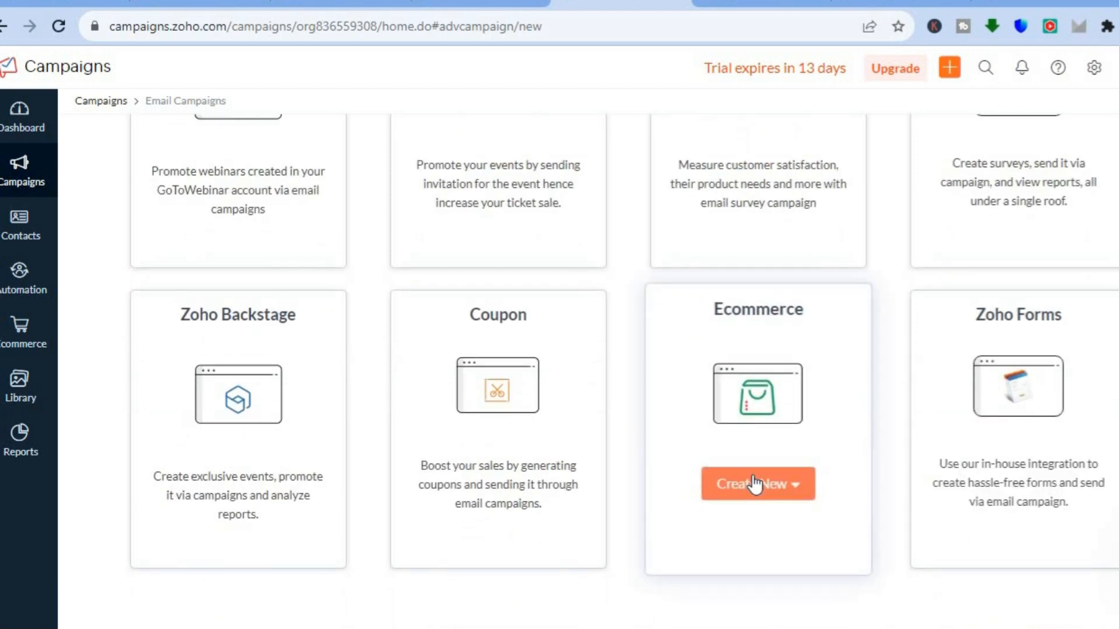
left_click(752, 484)
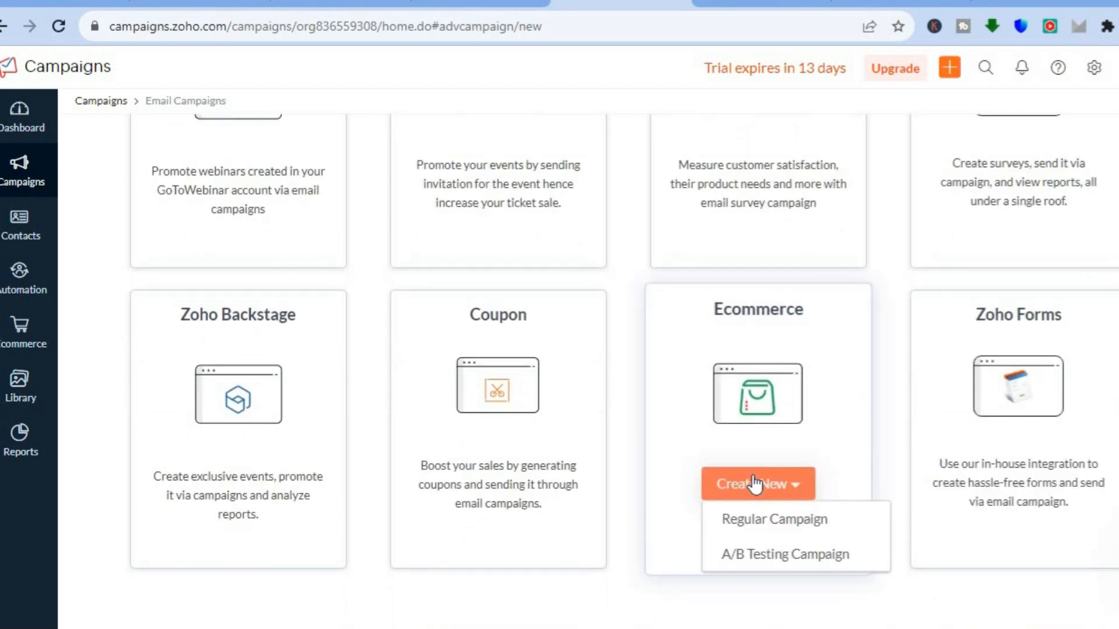
left_click(767, 517)
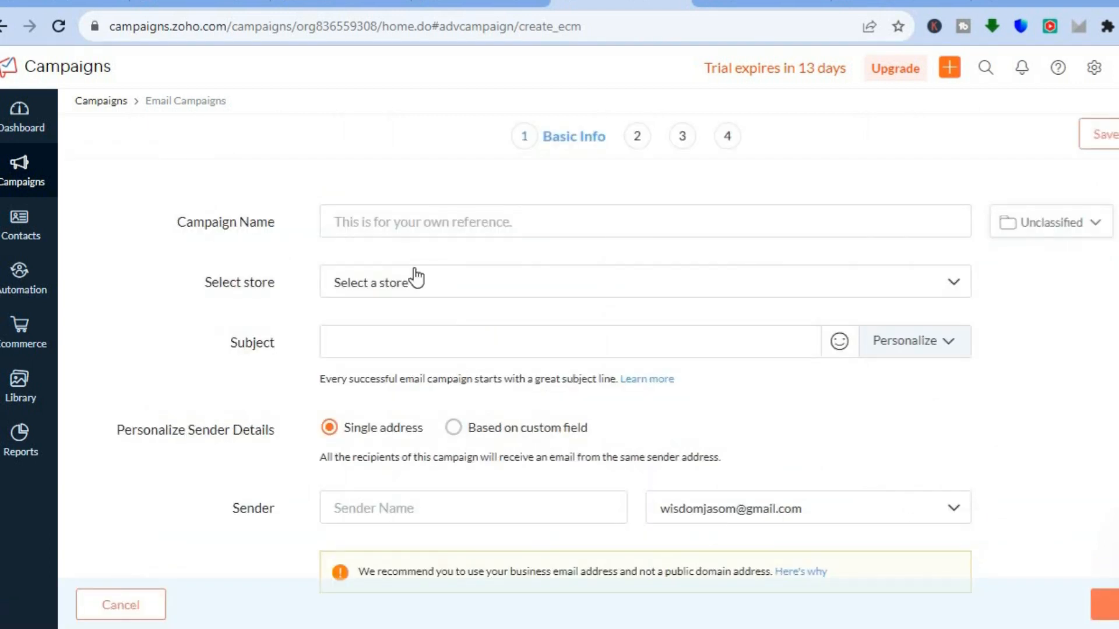
Name the ecommerce campaign TEST and review its store, sender and reply-to settings.
left_click(405, 222)
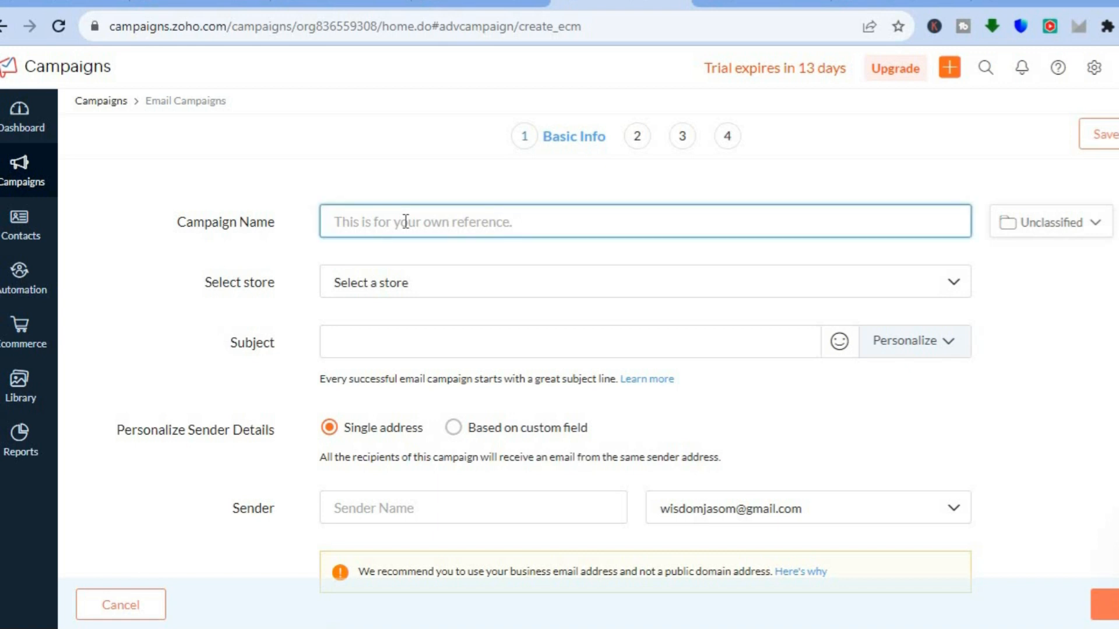
type("TEST")
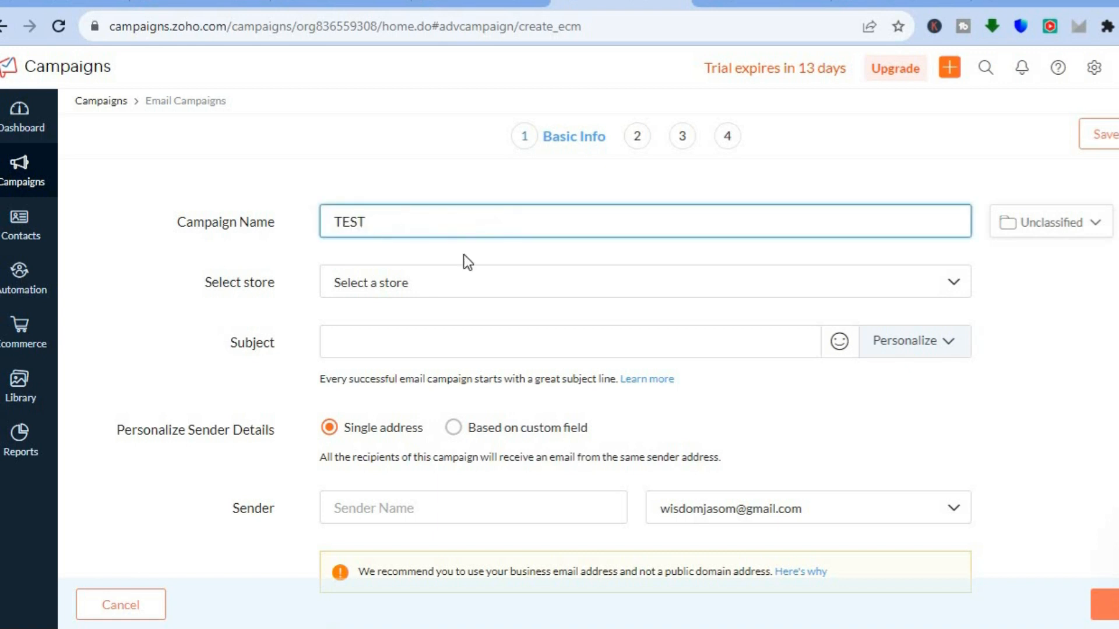
left_click(529, 293)
left_click(528, 292)
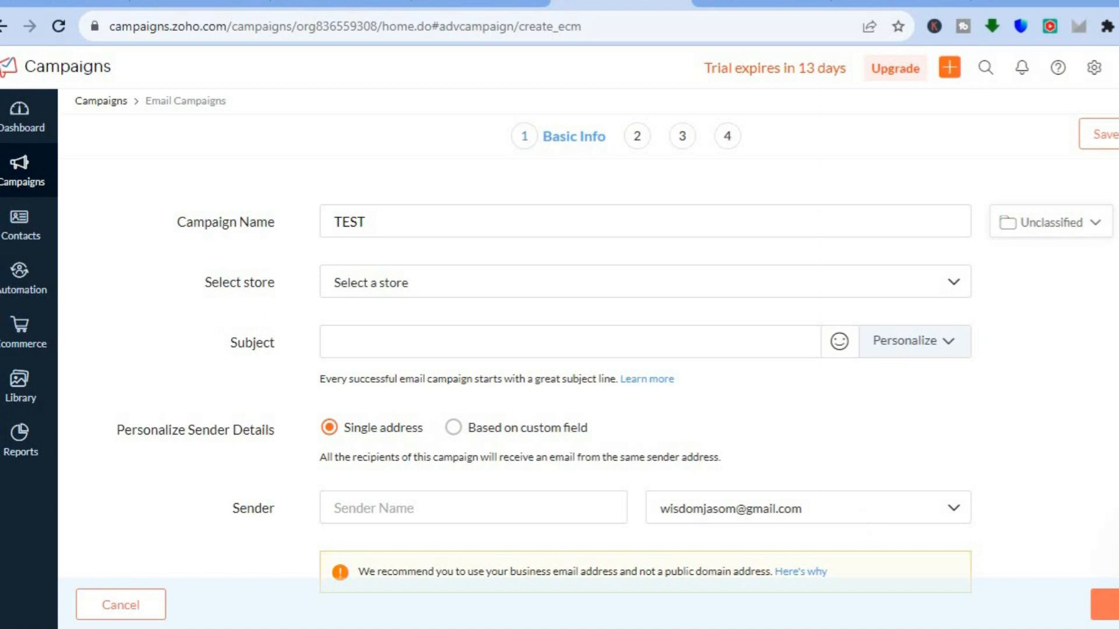
scroll(637, 390, "down", 4)
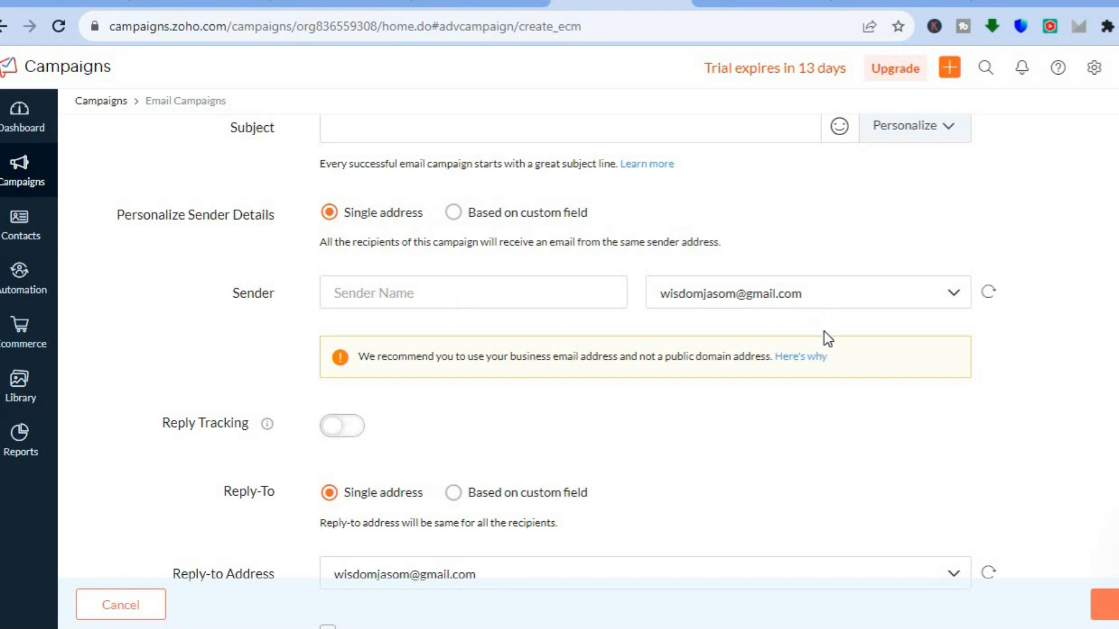
scroll(588, 344, "down", 1)
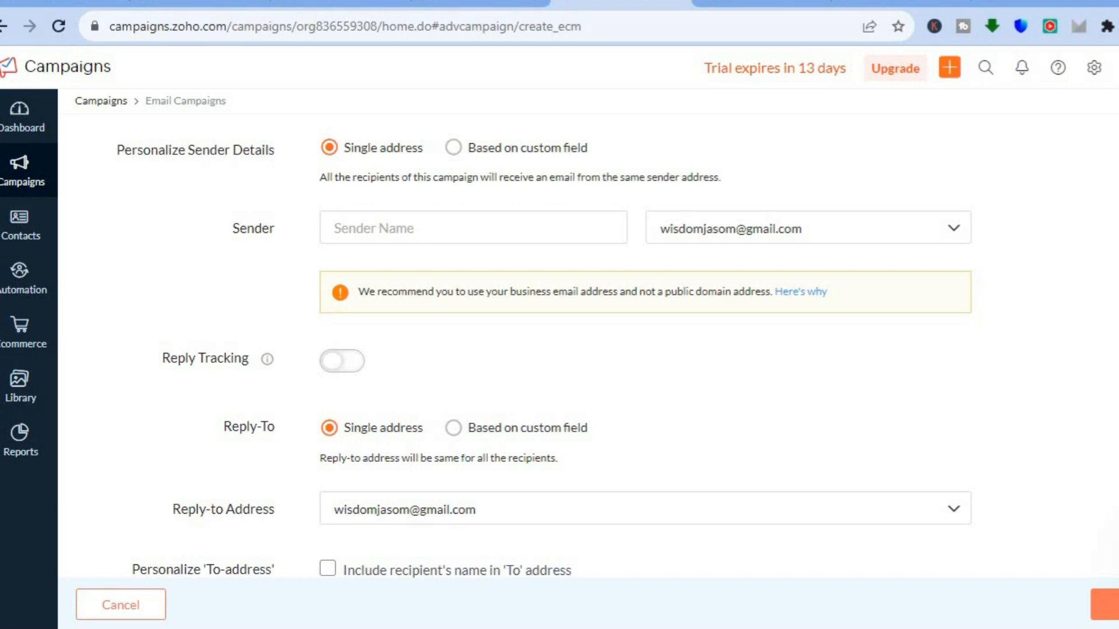
Check which stores can be selected for the TEST ecommerce campaign.
scroll(932, 264, "up", 4)
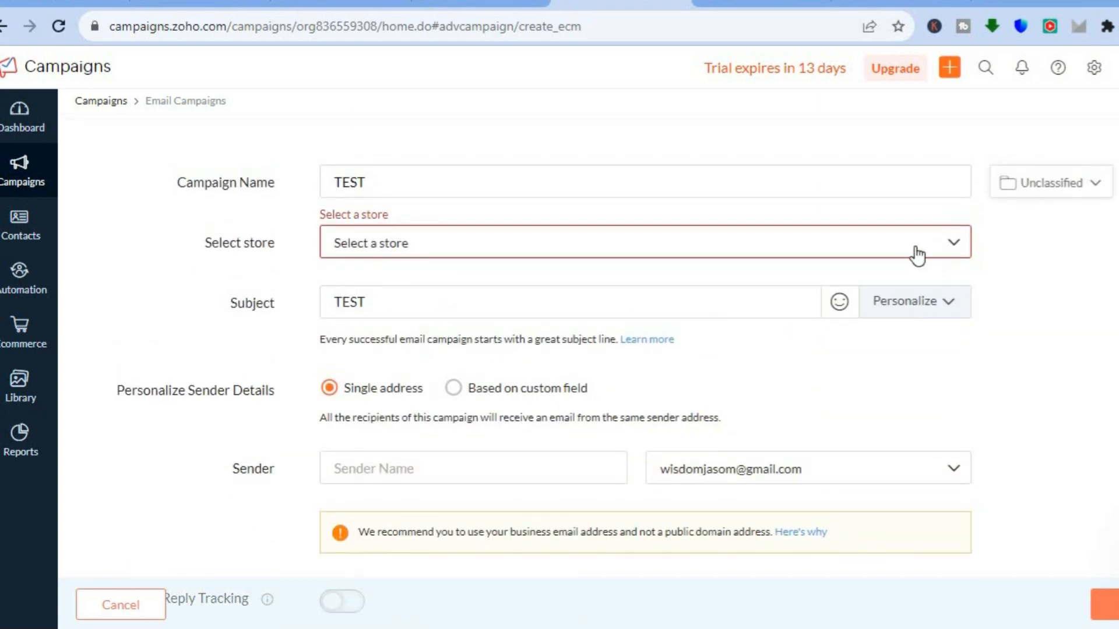
left_click(915, 255)
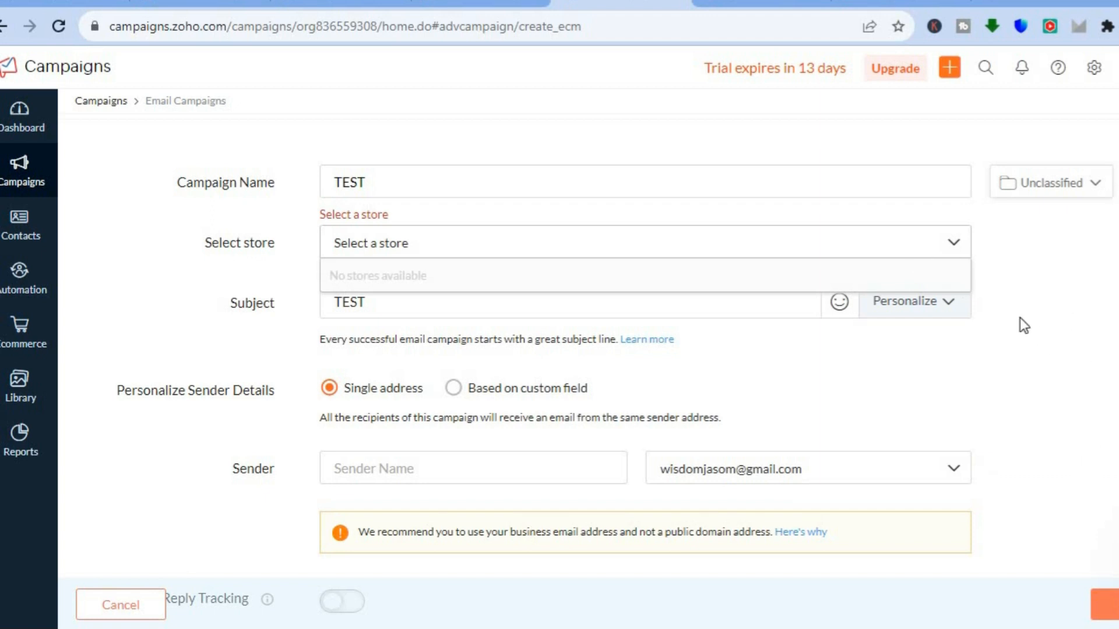
Create a new SMS campaign and view its SMS content settings, closing them without saving.
left_click(949, 69)
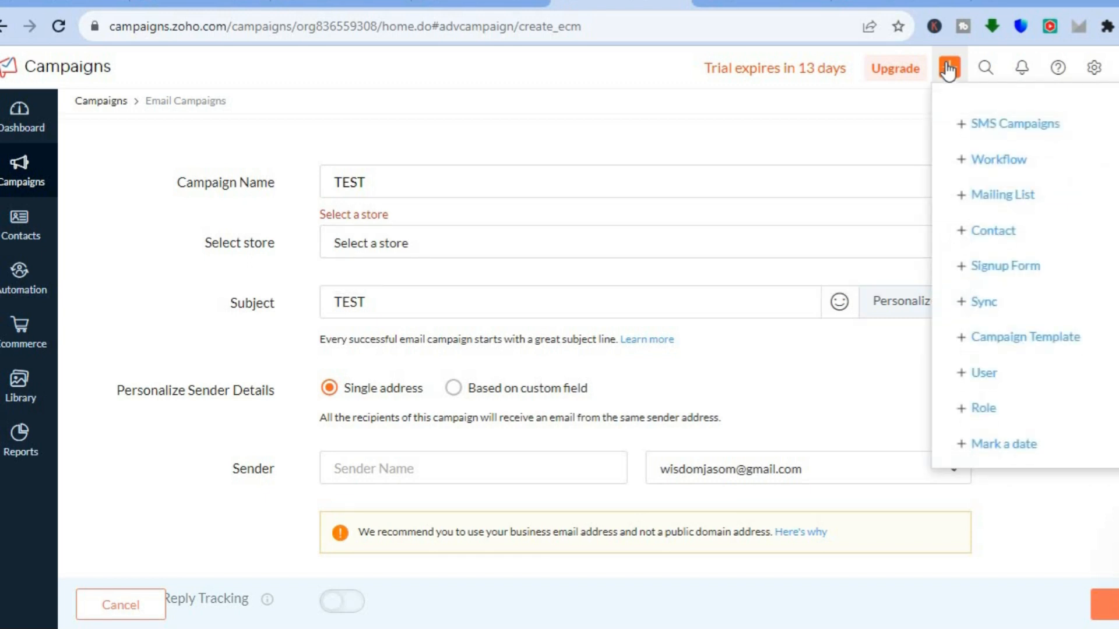
left_click(1002, 122)
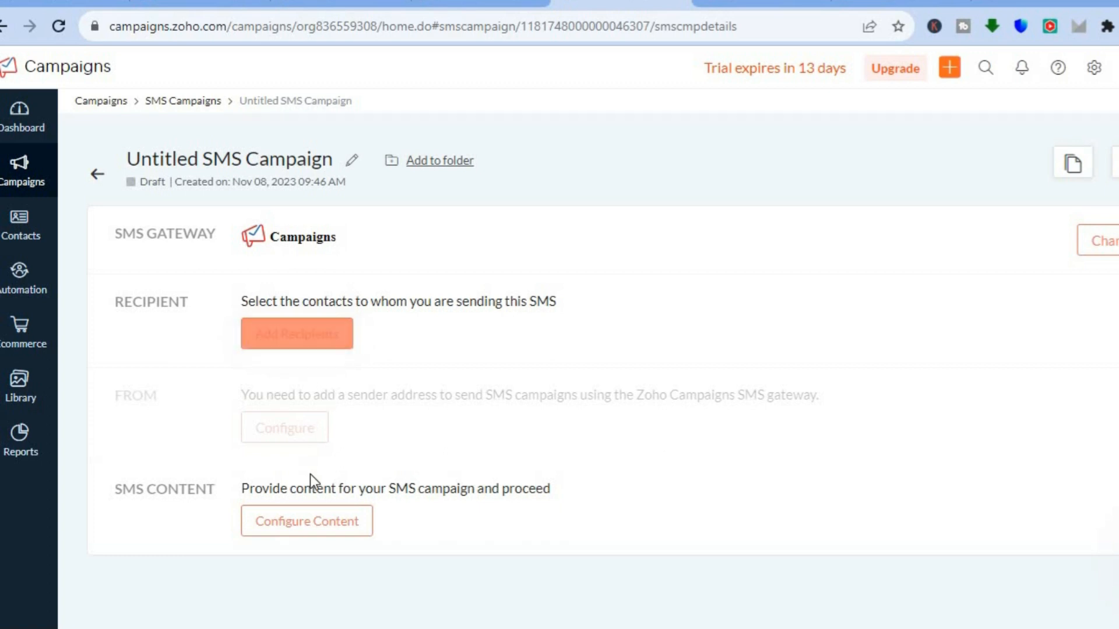
left_click(324, 531)
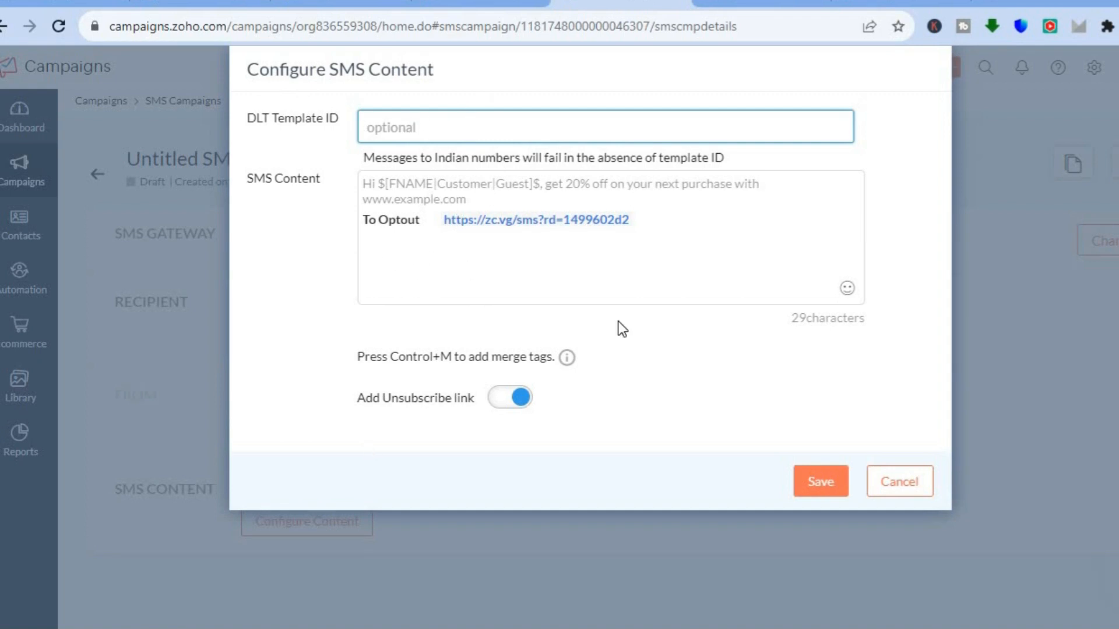
left_click(901, 483)
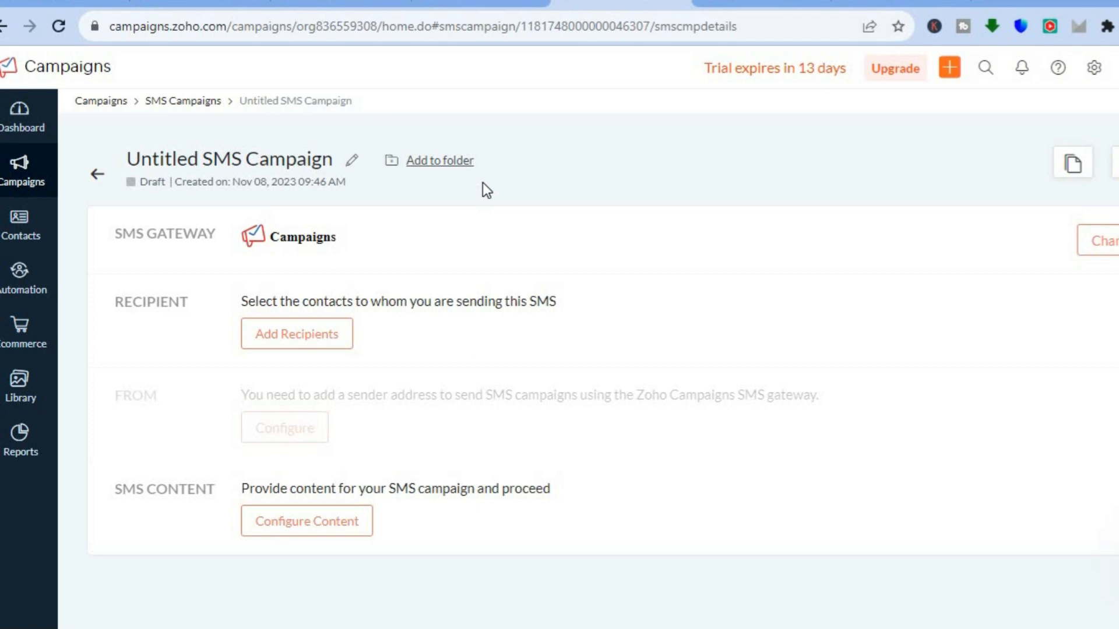
Open the list of all contacts and start a contact import.
mouse_move(30, 214)
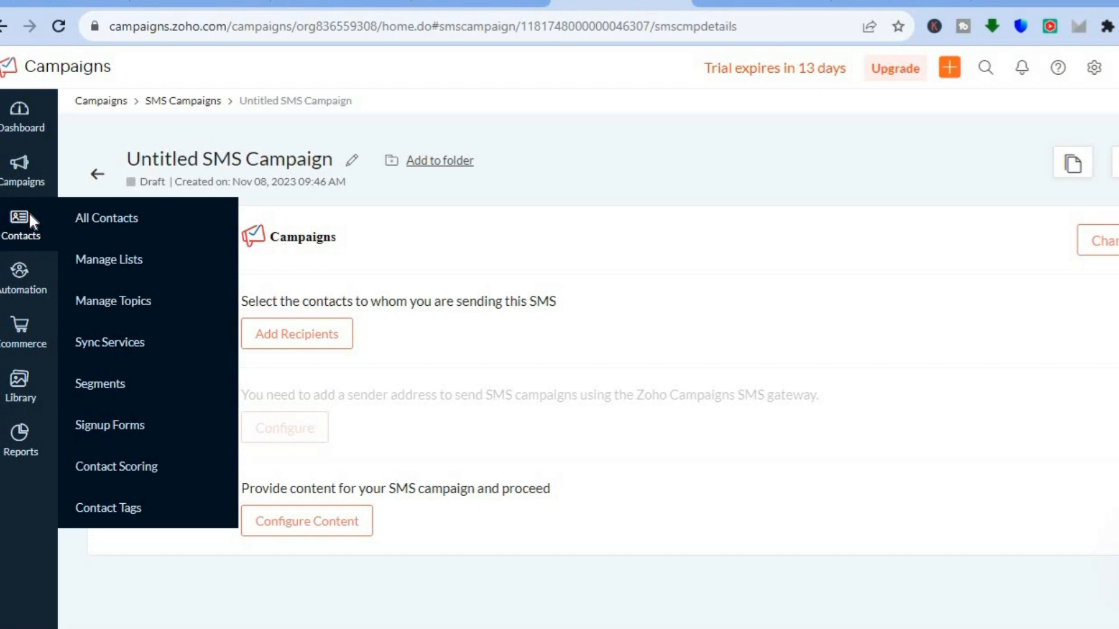
left_click(109, 220)
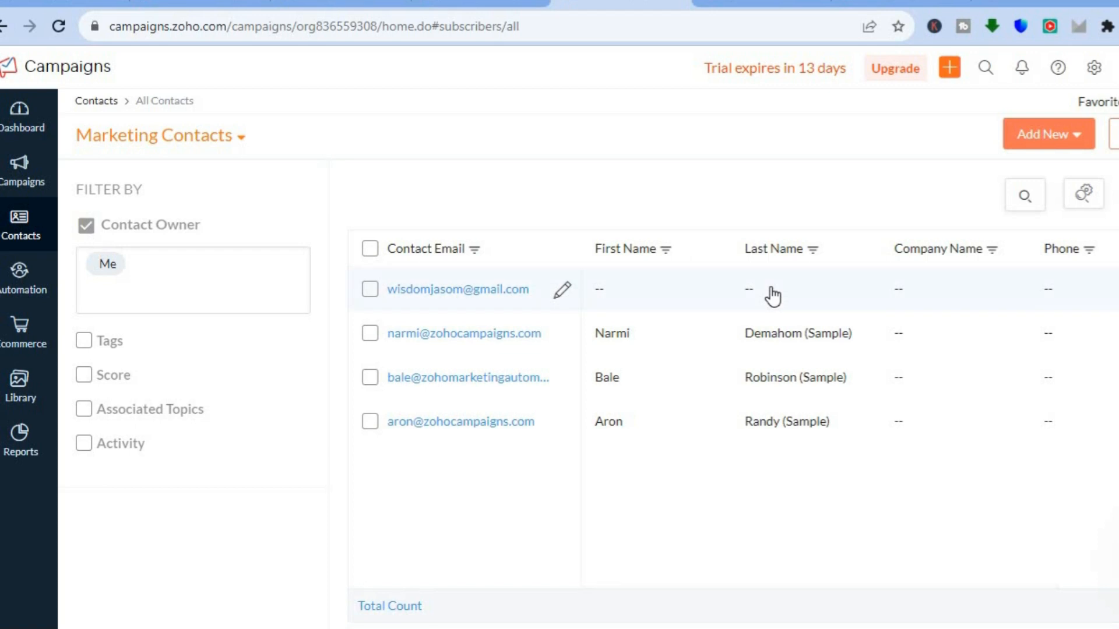
left_click(1049, 135)
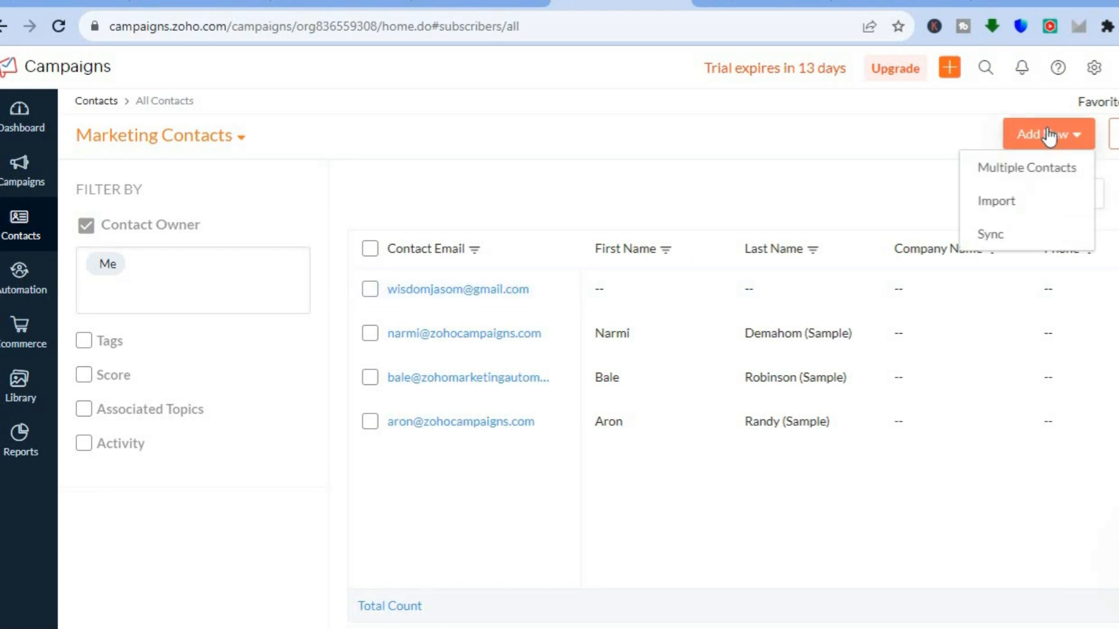
left_click(998, 201)
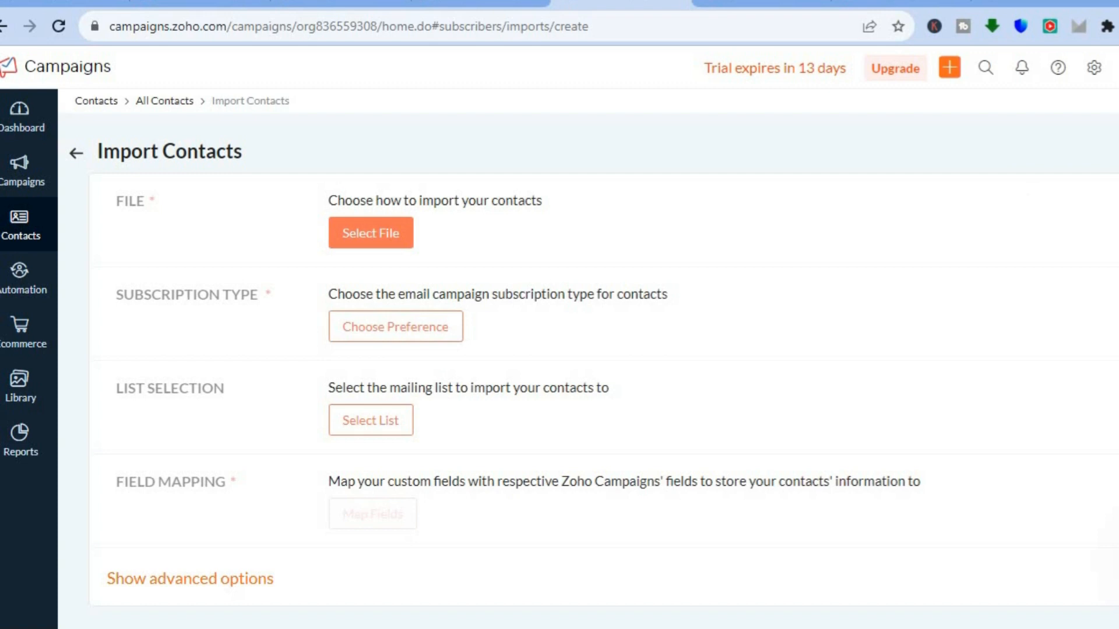
Review the contact import settings, including the advanced options, and return to the contacts list.
scroll(653, 227, "down", 1)
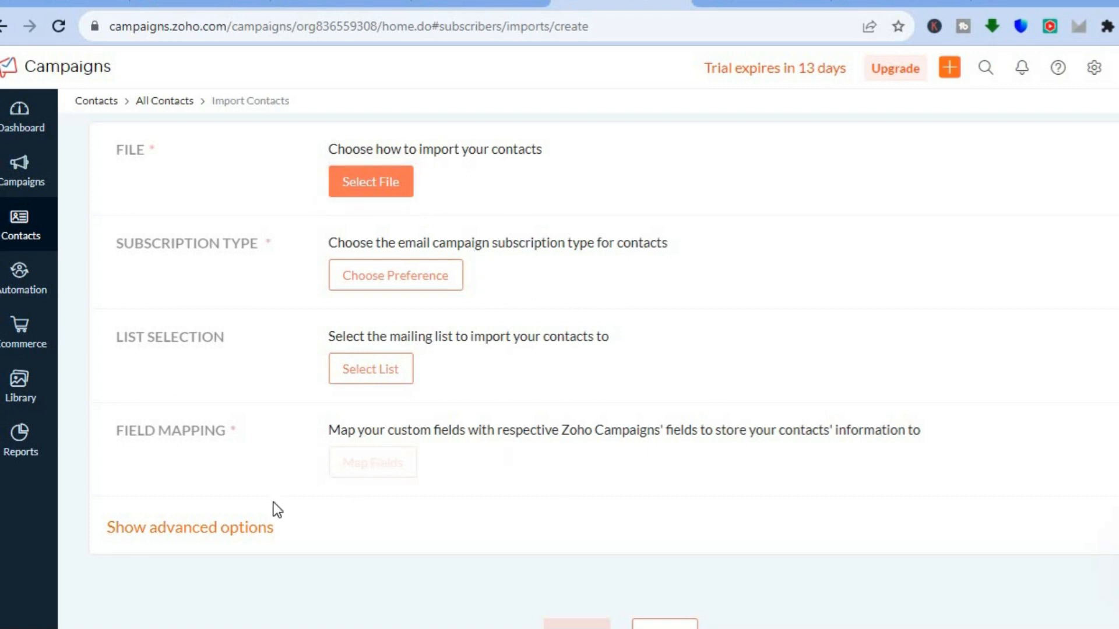
left_click(250, 528)
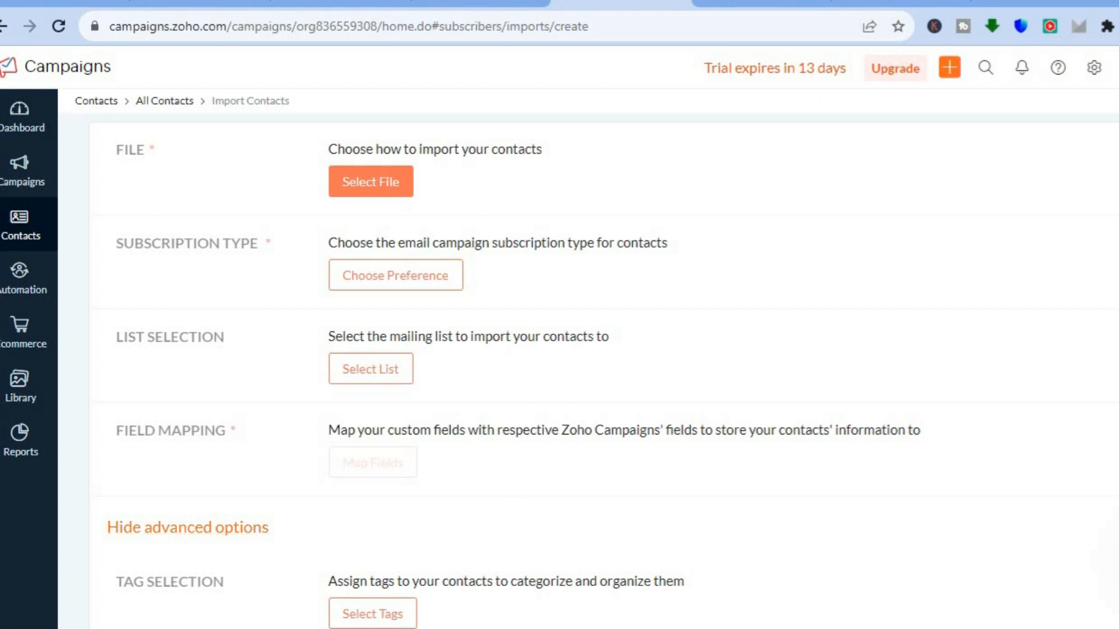
scroll(583, 373, "down", 3)
scroll(583, 373, "up", 4)
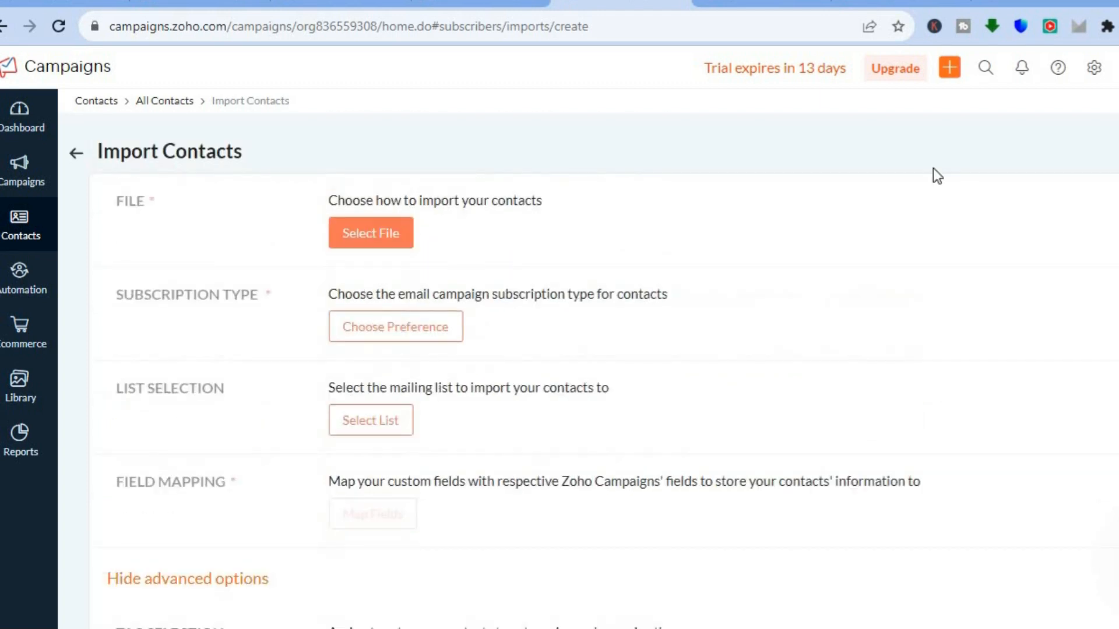
left_click(948, 69)
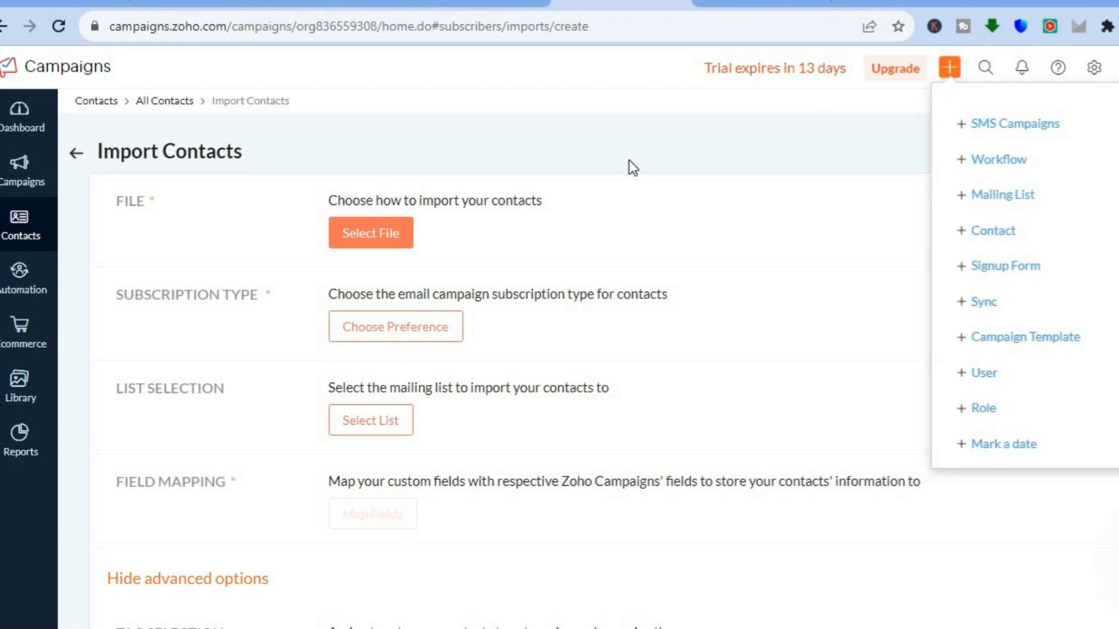
left_click(469, 182)
left_click(81, 157)
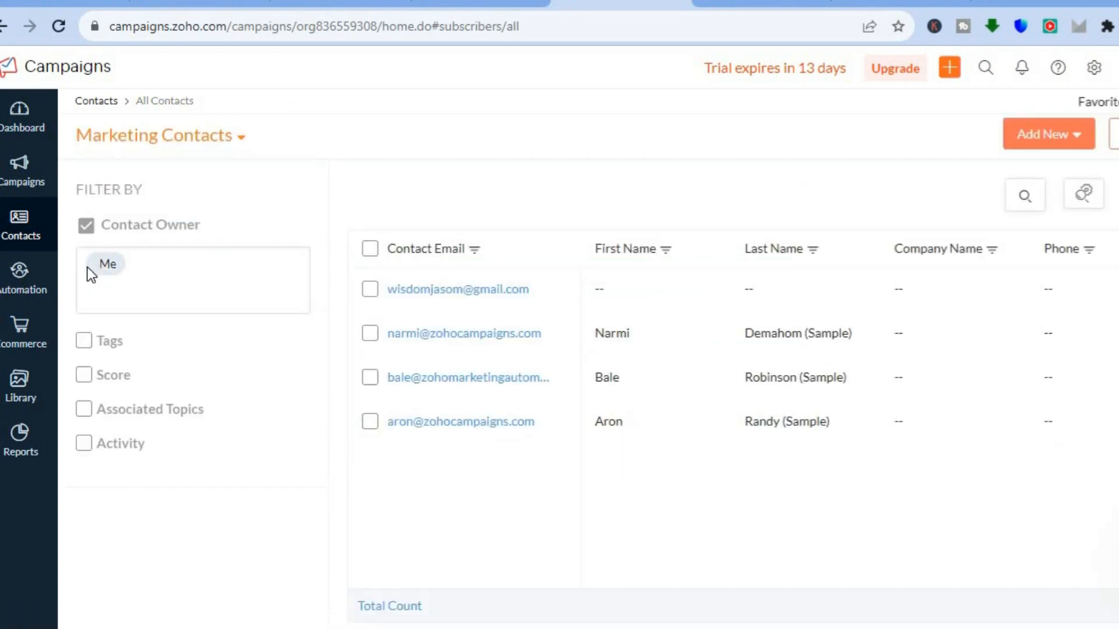
Start creating a first automation workflow and browse the templates across all categories.
left_click(24, 281)
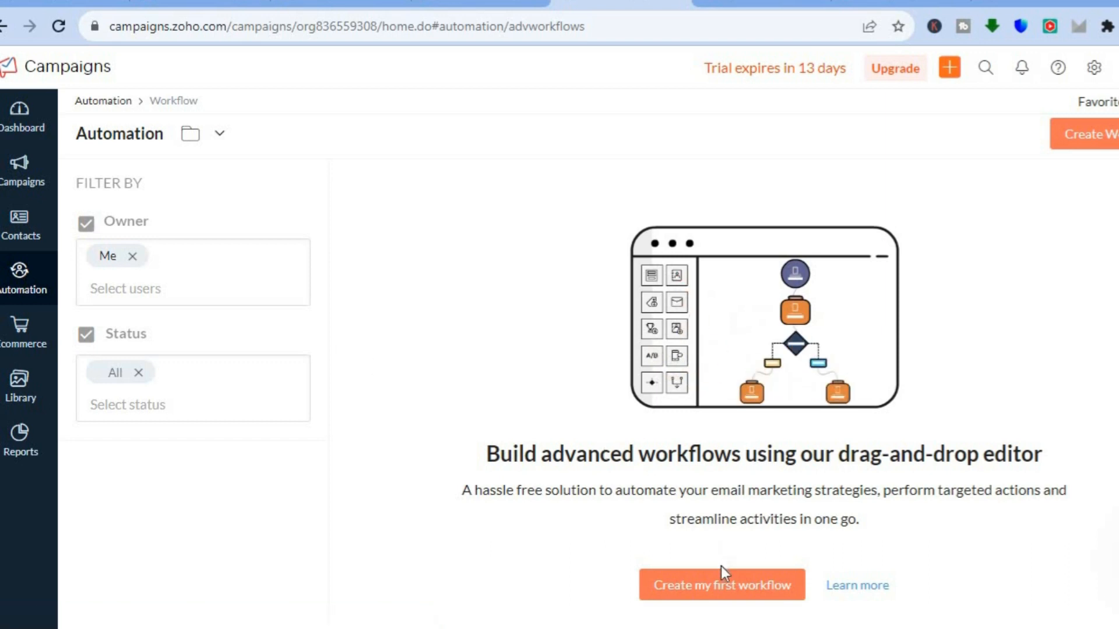
left_click(706, 585)
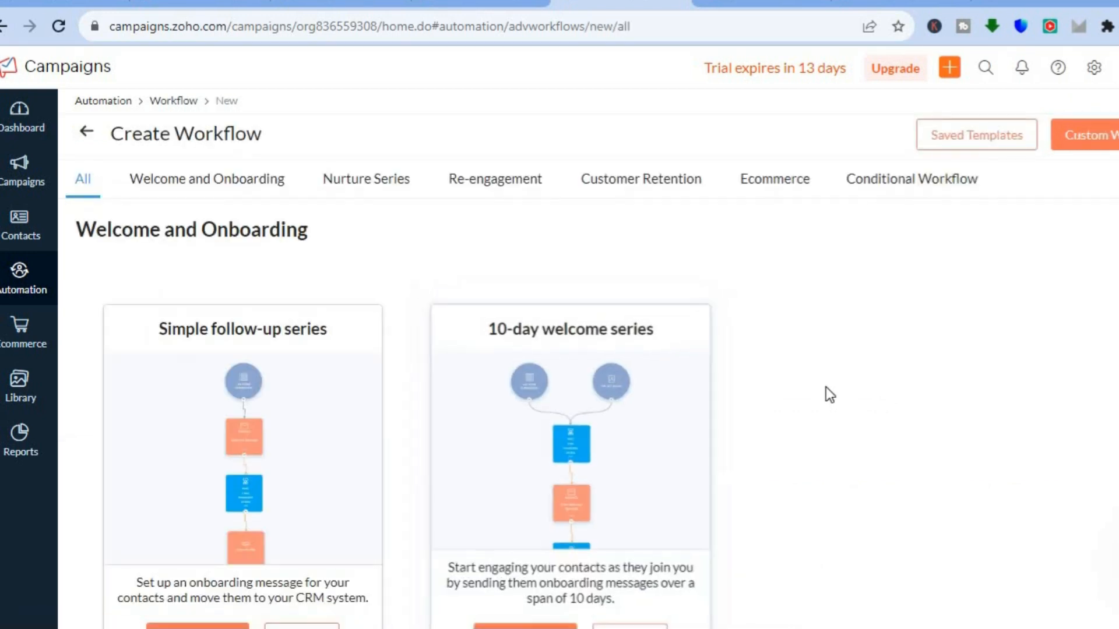
scroll(583, 373, "down", 4)
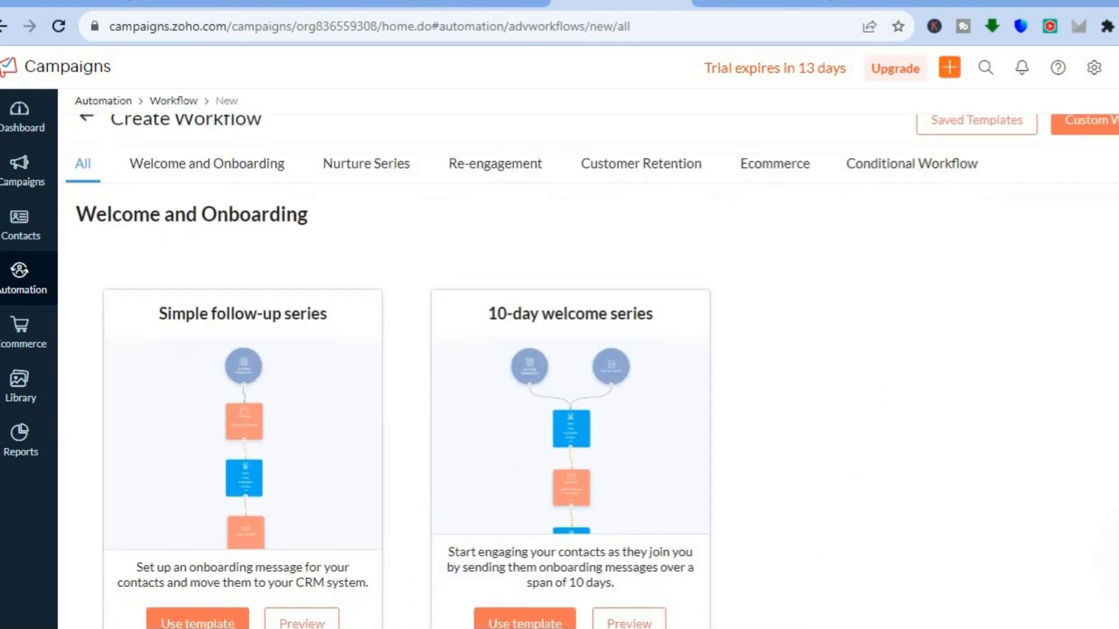
scroll(536, 350, "down", 3)
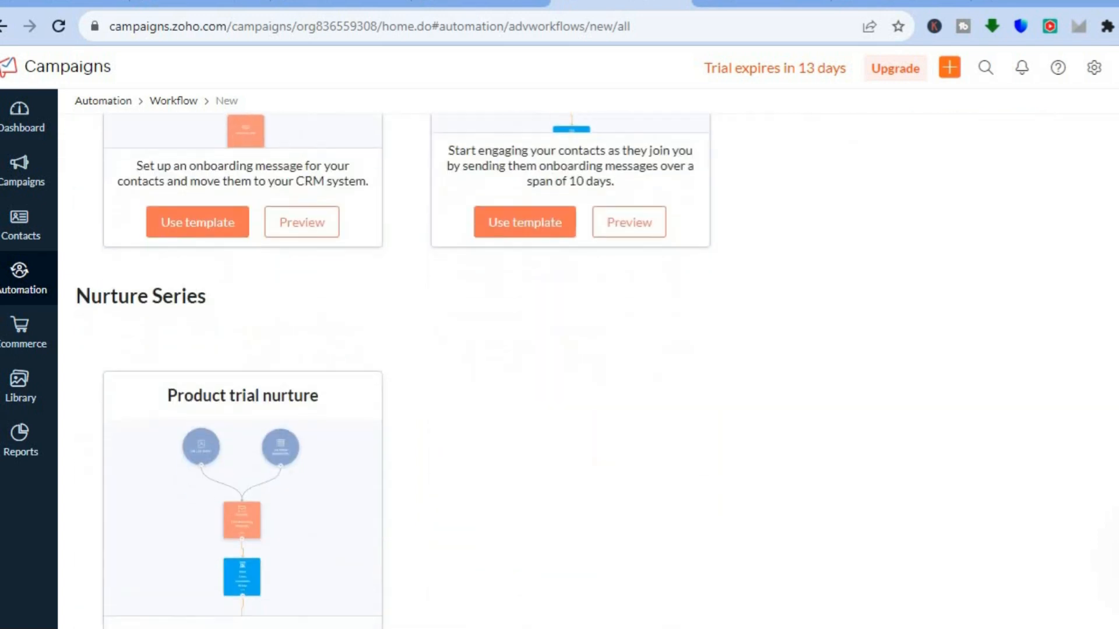
scroll(537, 350, "up", 7)
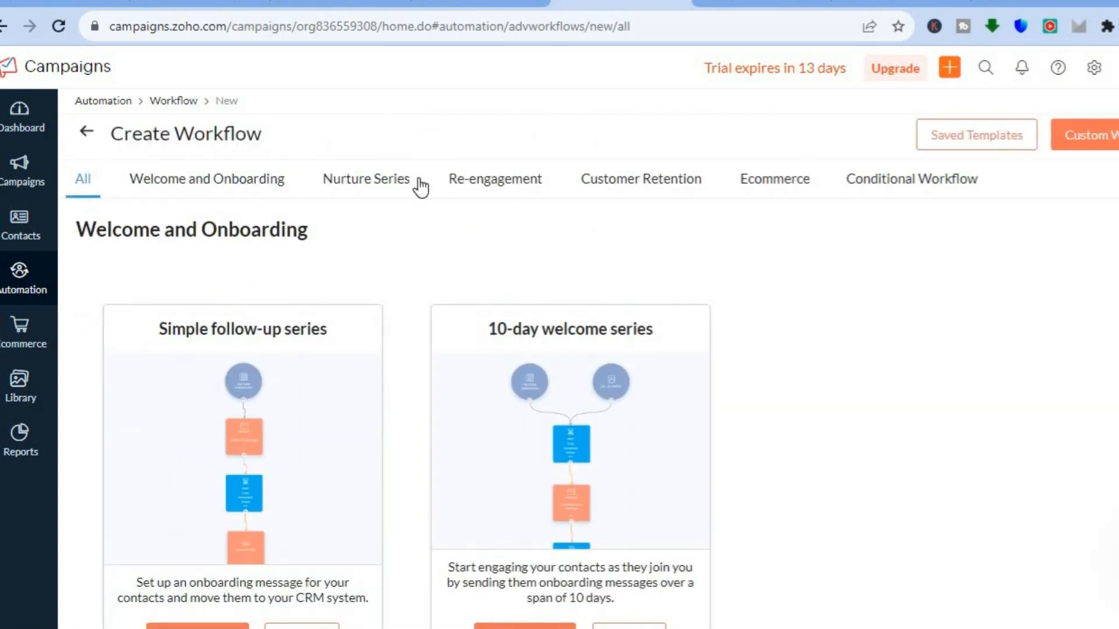
Create a workflow from the Simple abandonment template in the Ecommerce category.
left_click(791, 181)
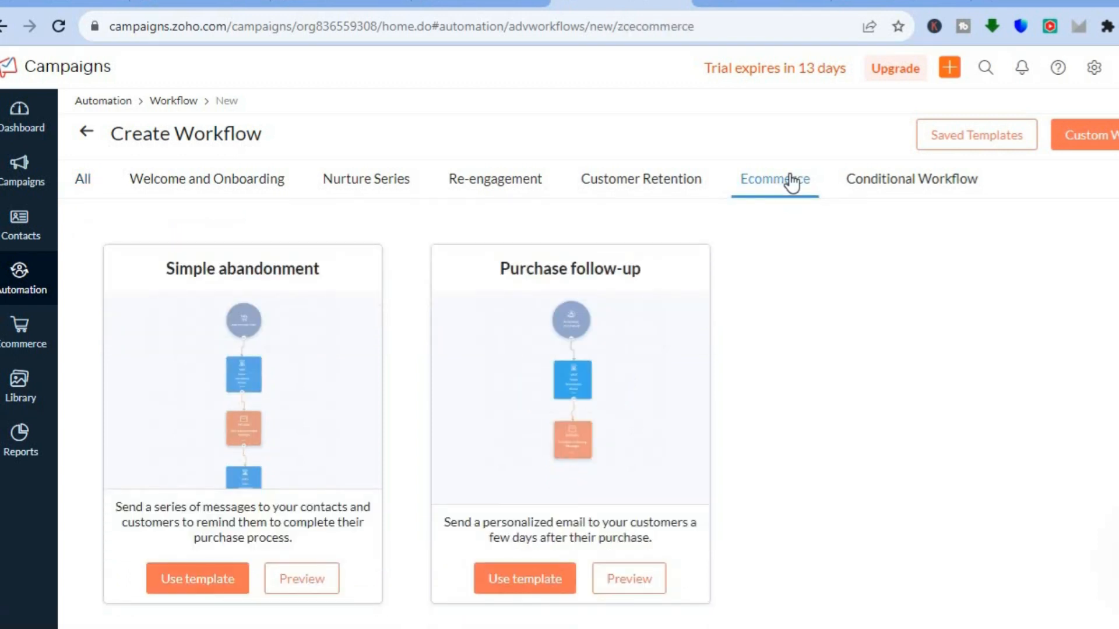
scroll(439, 325, "down", 1)
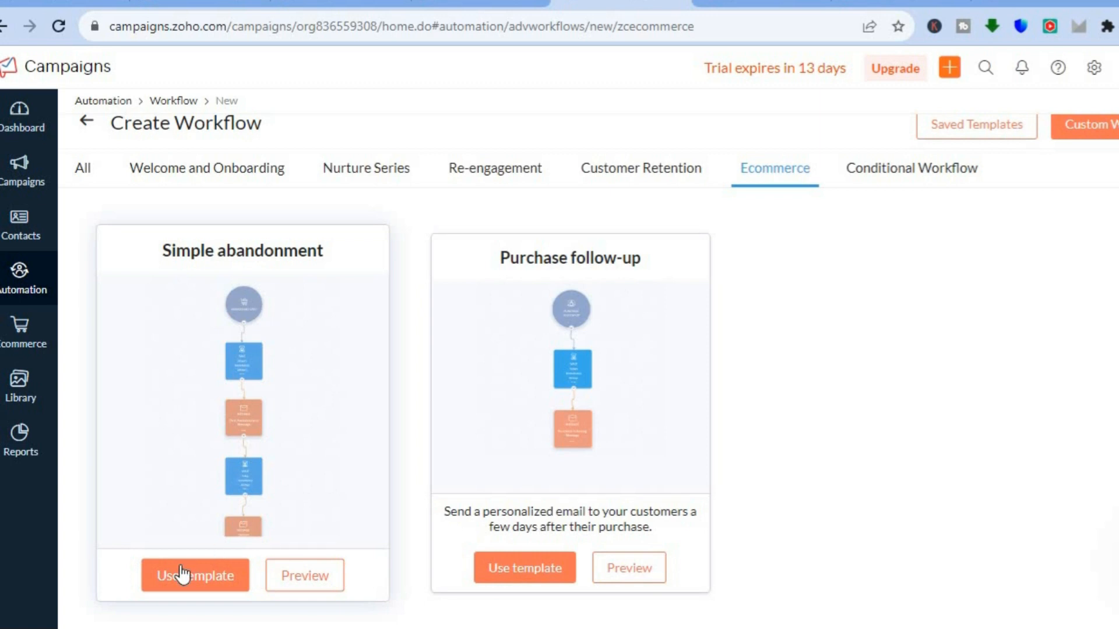
left_click(172, 579)
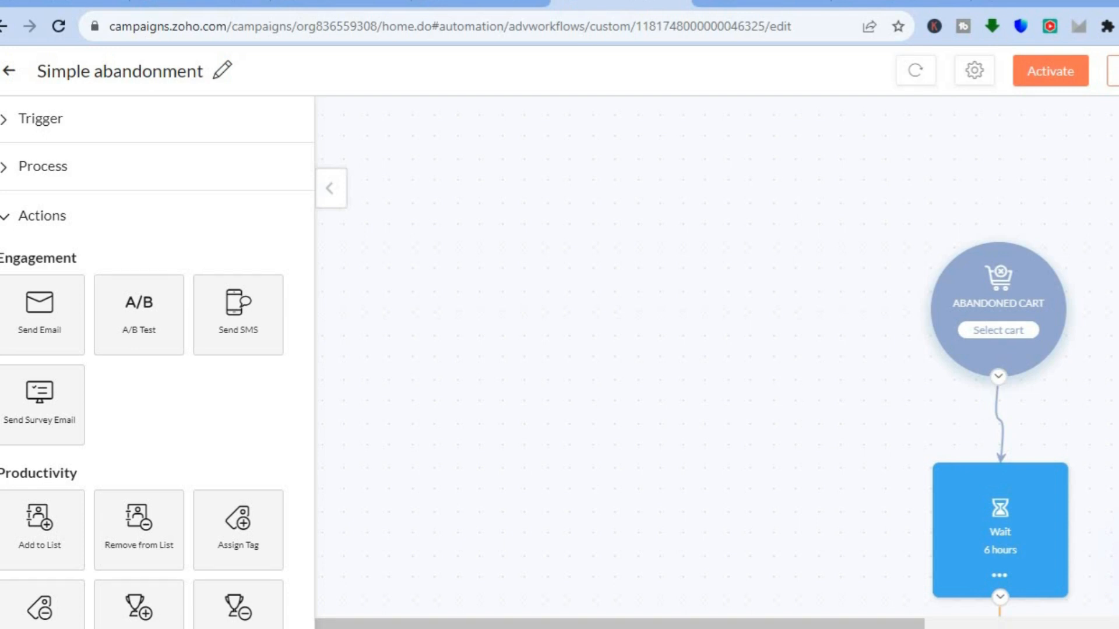
Examine the Simple abandonment workflow from the abandoned cart trigger through its wait and message steps to the last message.
scroll(1020, 356, "down", 6)
scroll(1020, 356, "up", 6)
scroll(1020, 355, "down", 1)
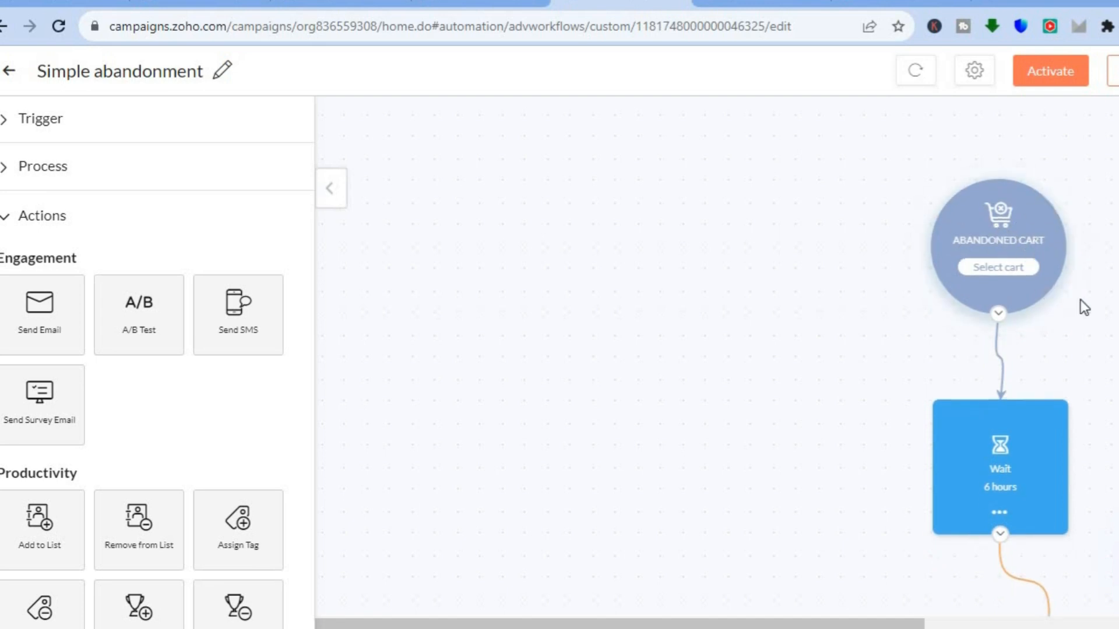
scroll(964, 319, "down", 3)
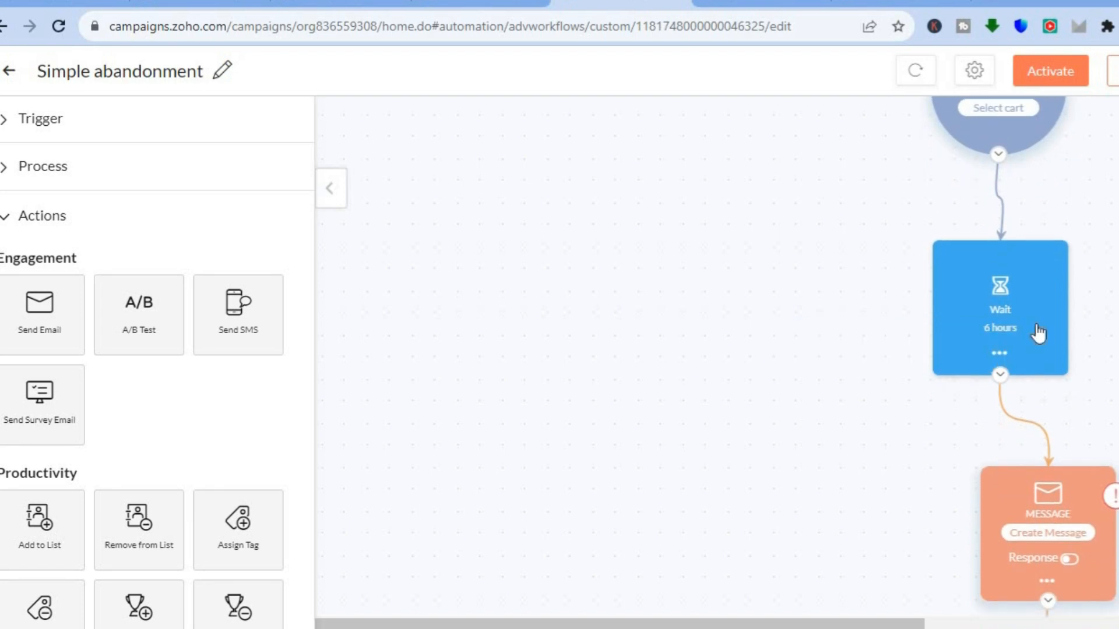
scroll(1024, 357, "down", 4)
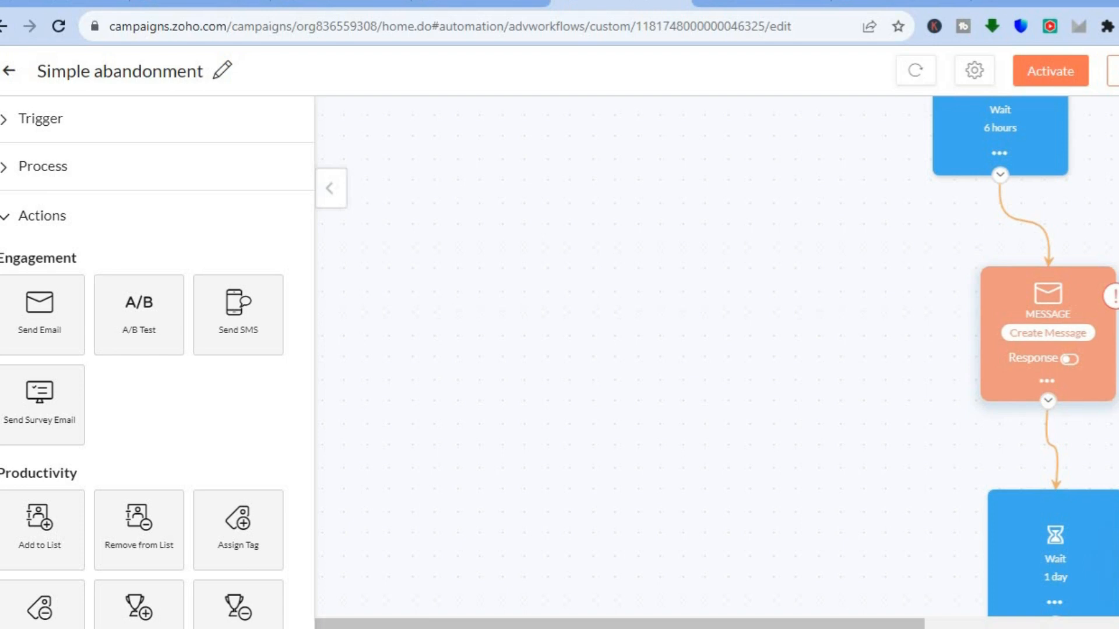
scroll(1113, 388, "down", 4)
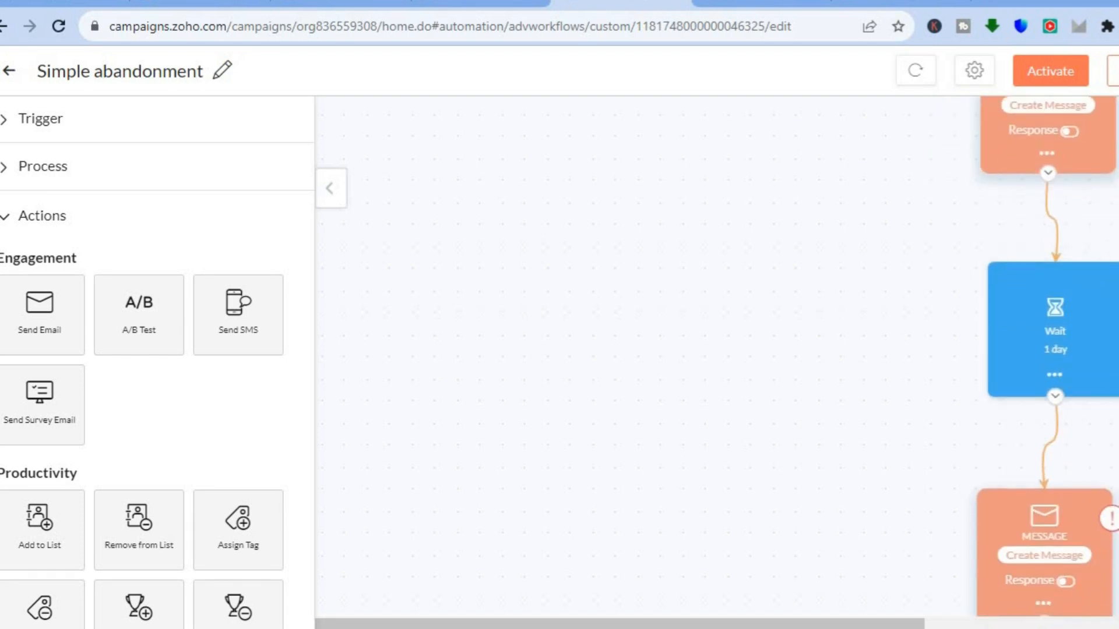
scroll(1079, 349, "down", 5)
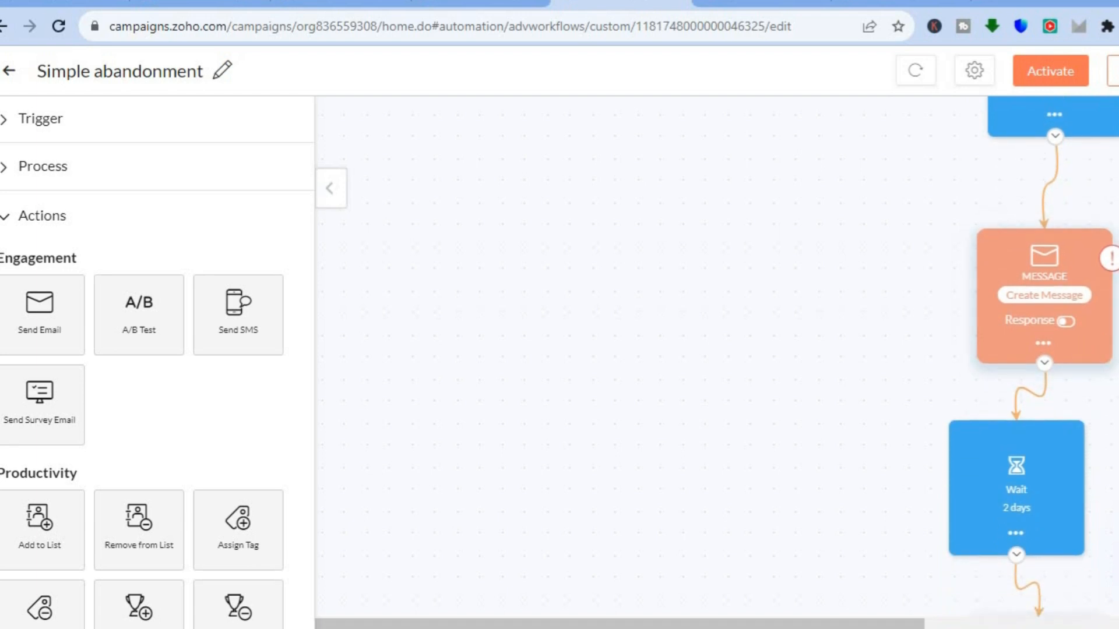
scroll(1043, 350, "down", 3)
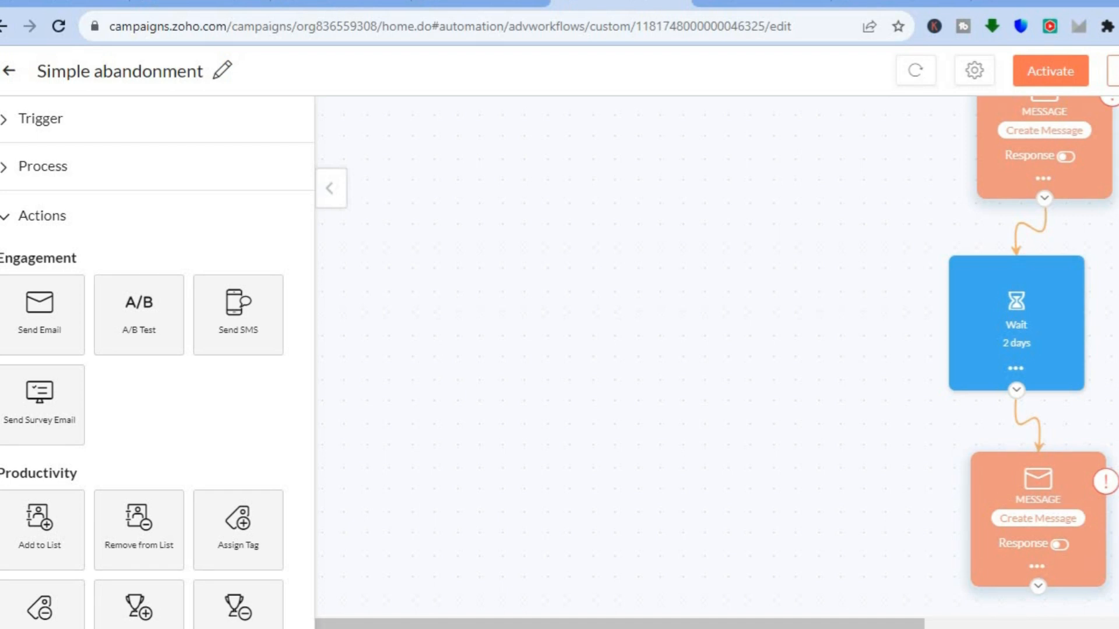
Add an Exit from Workflow action after the last message of the Simple abandonment workflow.
left_click(6, 121)
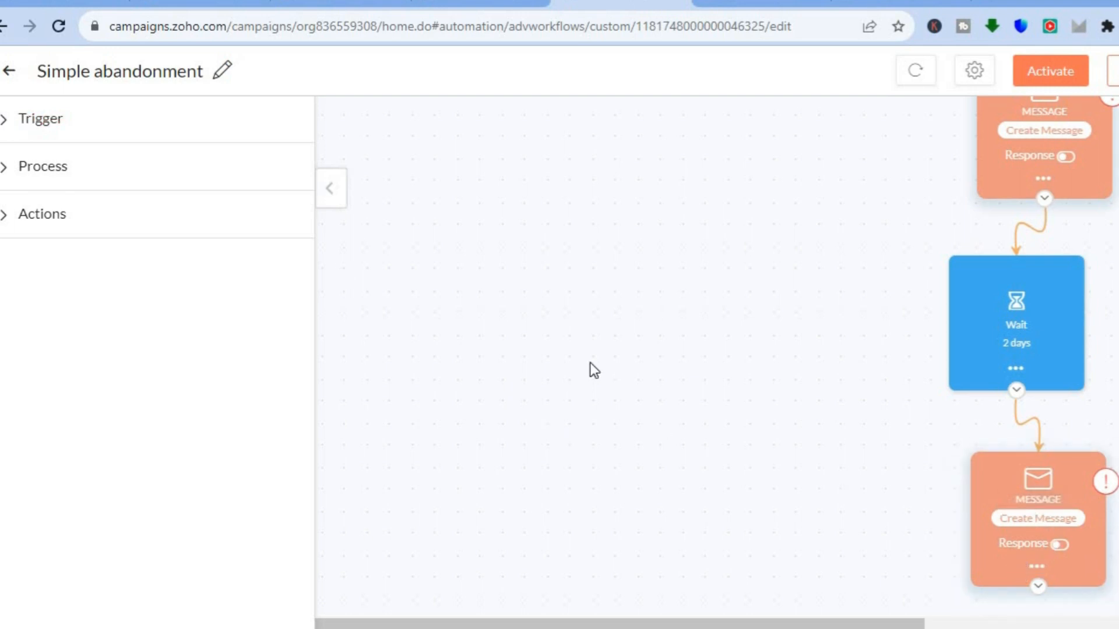
left_click(92, 220)
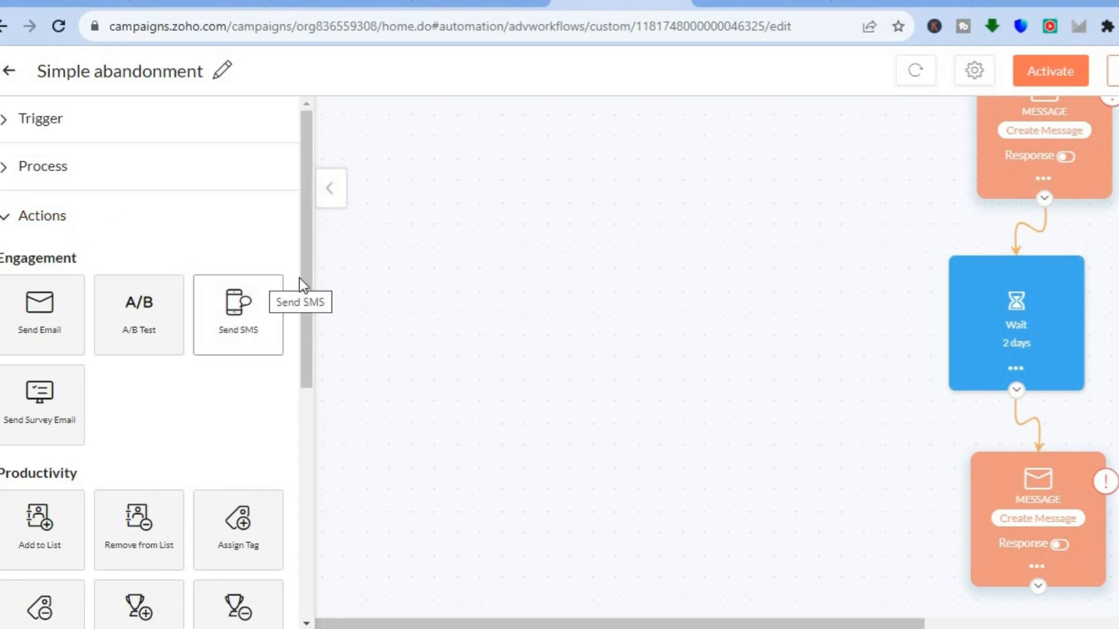
left_click_drag(299, 278, 299, 484)
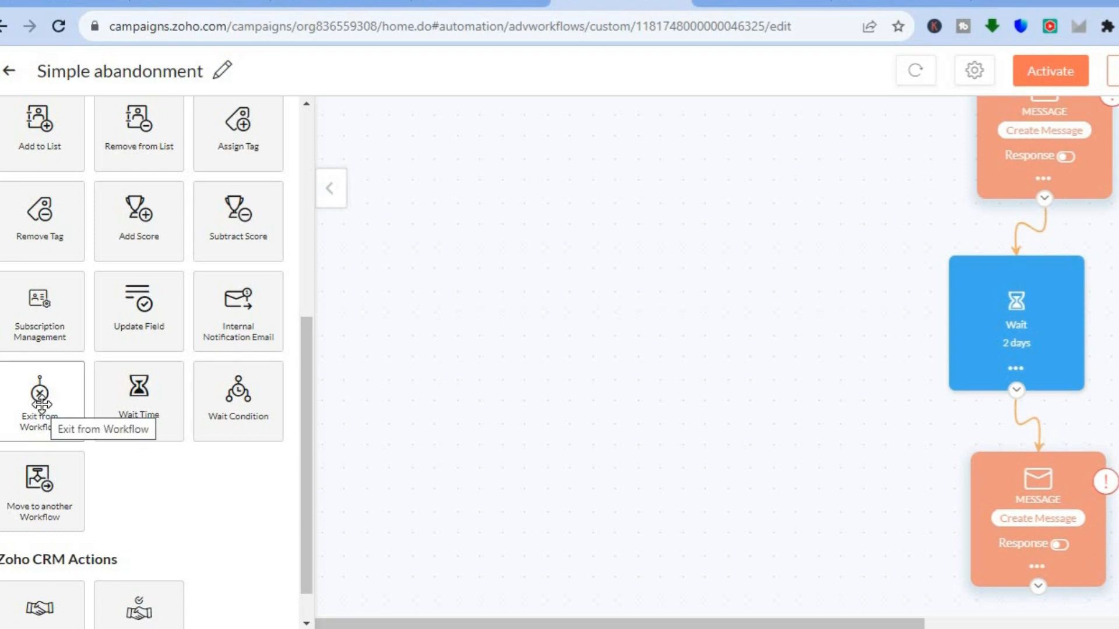
left_click_drag(41, 403, 1022, 609)
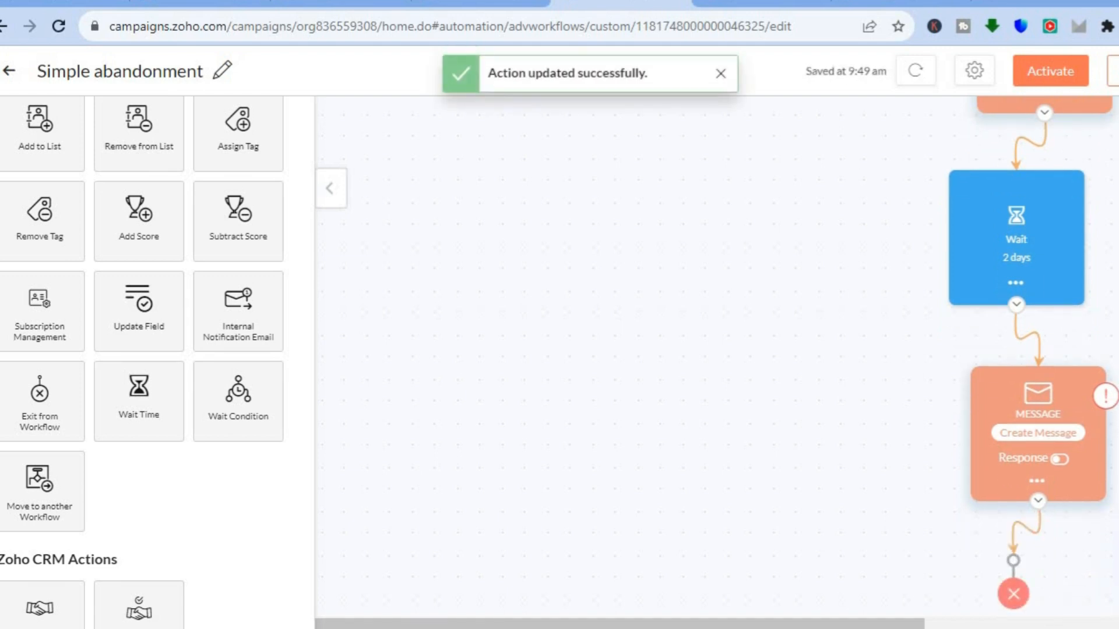
mouse_move(1044, 551)
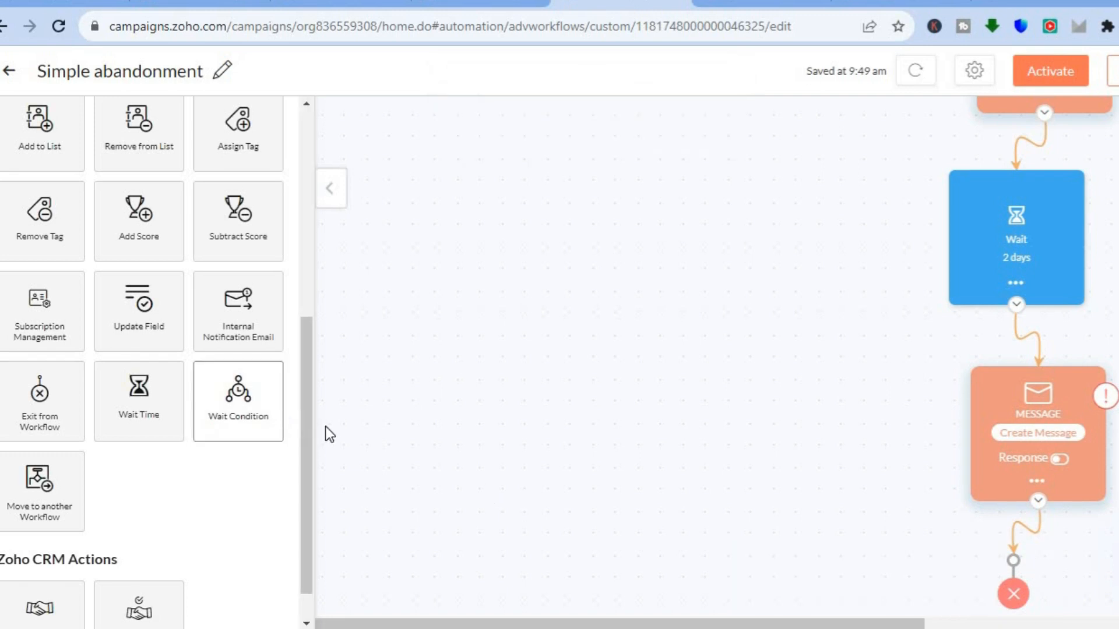
left_click_drag(306, 417, 293, 231)
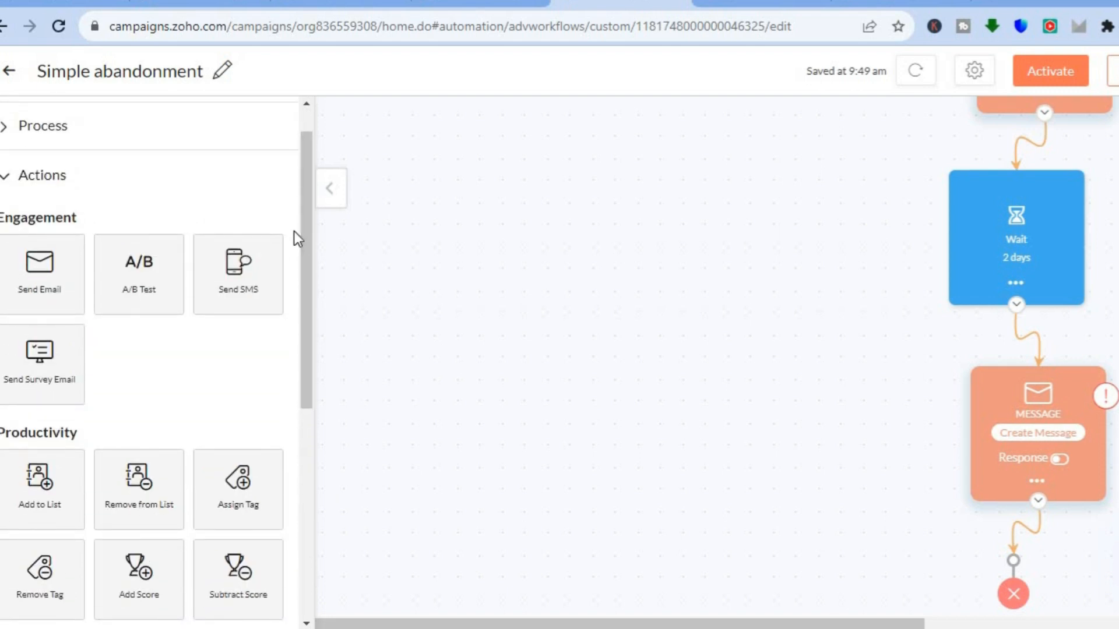
Try to activate the Simple abandonment workflow and review what it requires before activation.
left_click(1062, 76)
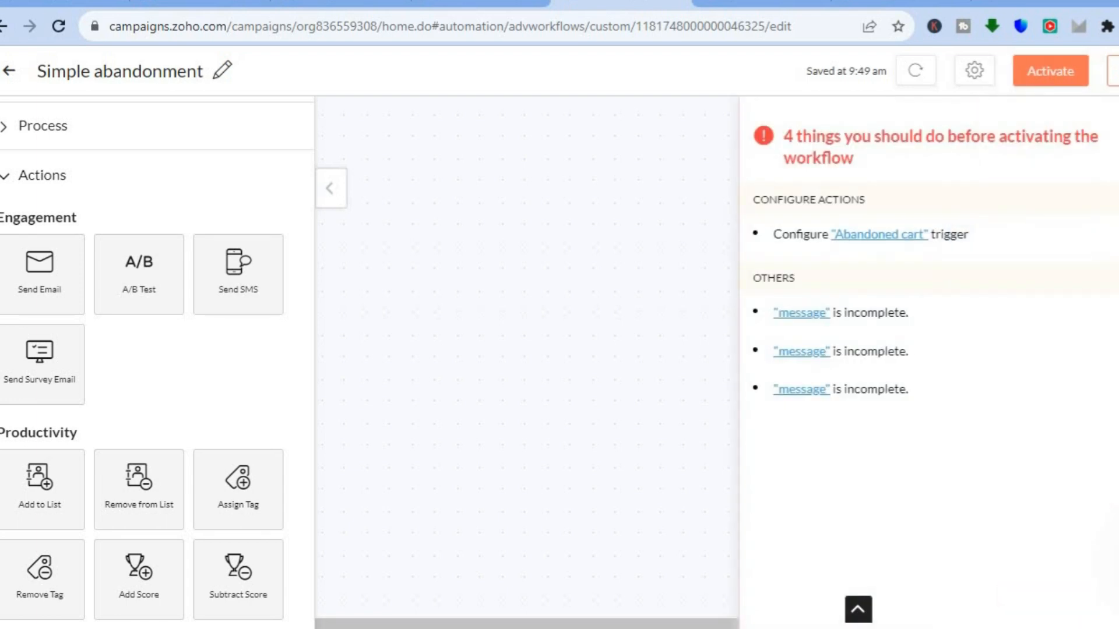
left_click(1117, 135)
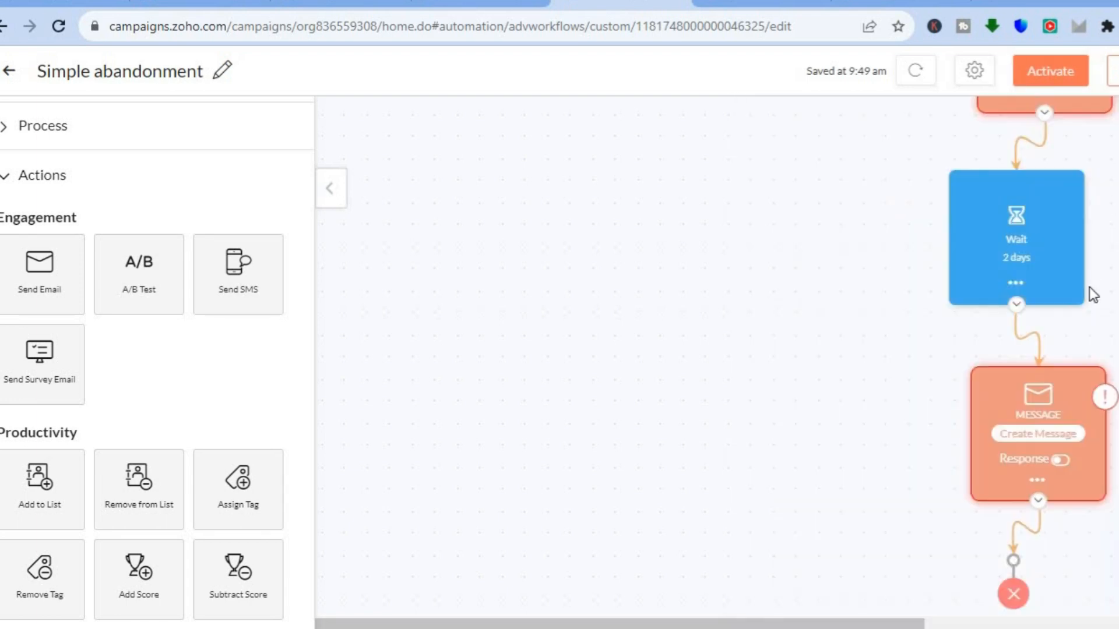
Examine the contact response actions available for the last message of the workflow without enabling any.
mouse_move(1105, 410)
left_click(1060, 461)
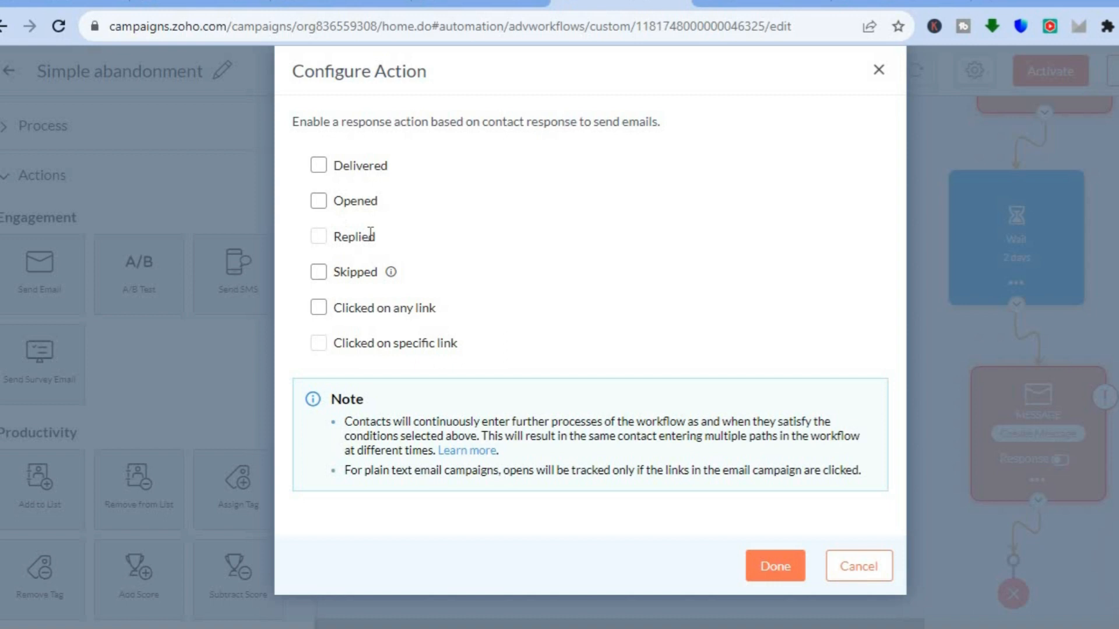
left_click(780, 576)
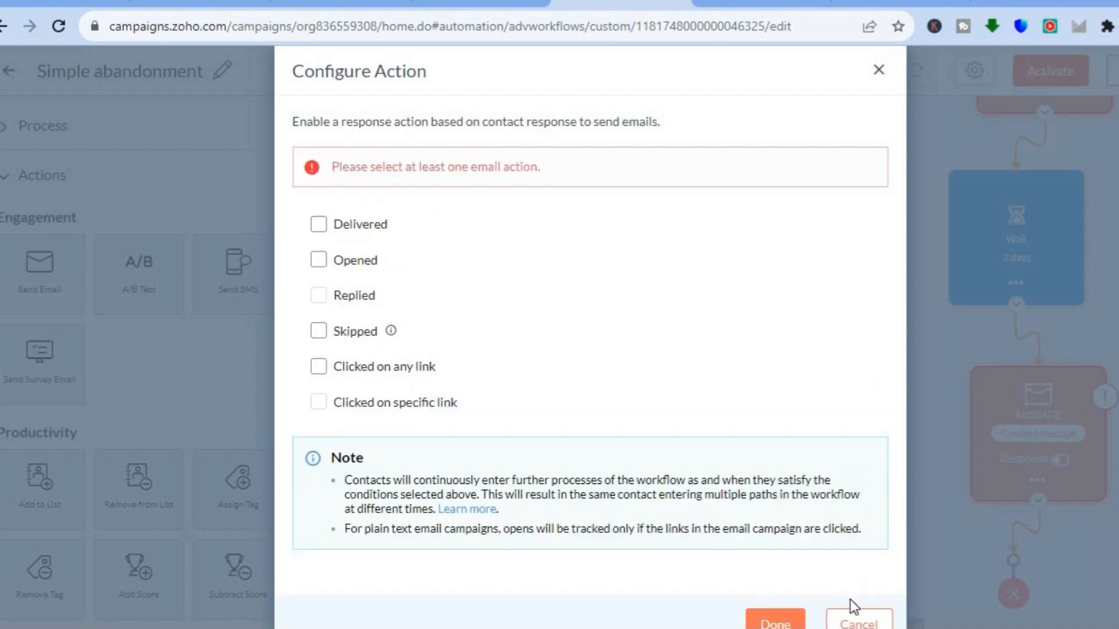
left_click(857, 622)
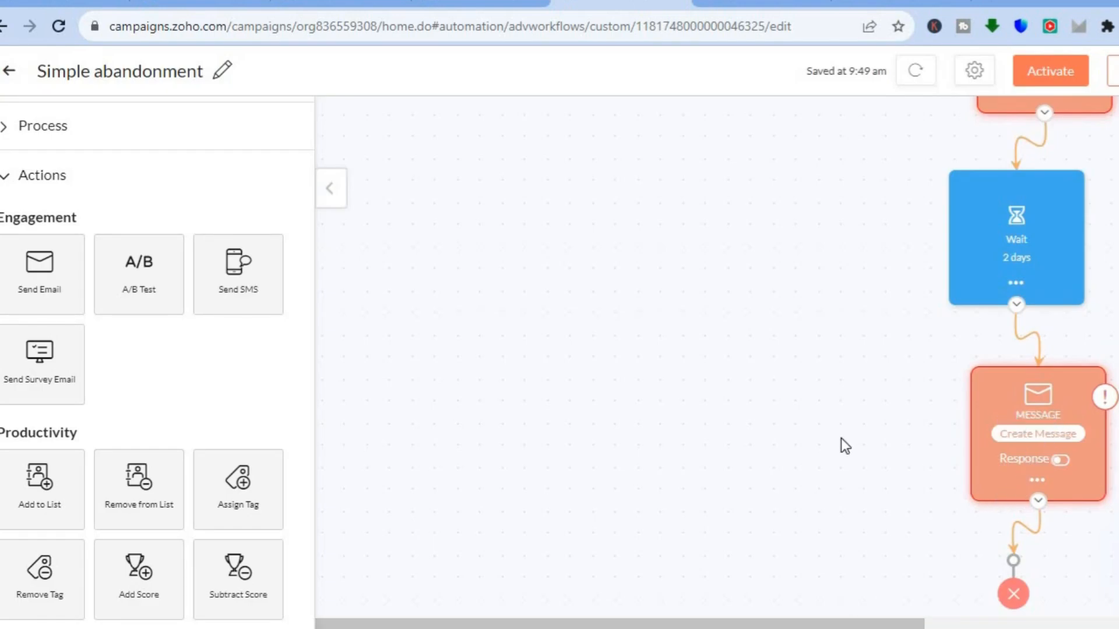
Leave the workflow editor and view the Ecommerce section for connecting an online store.
left_click(9, 72)
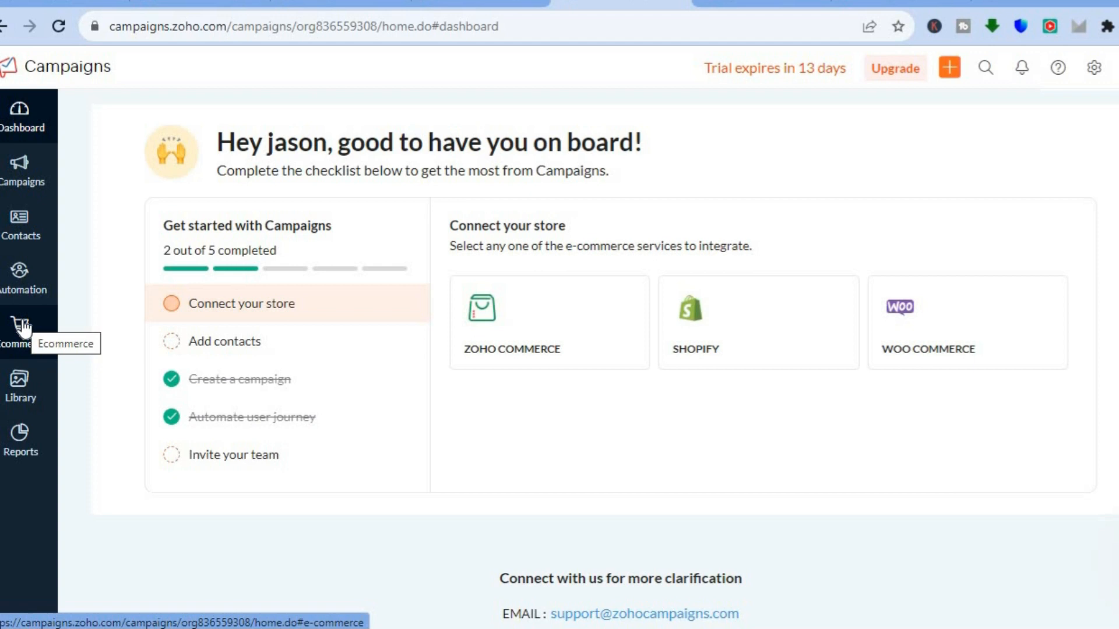
left_click(22, 325)
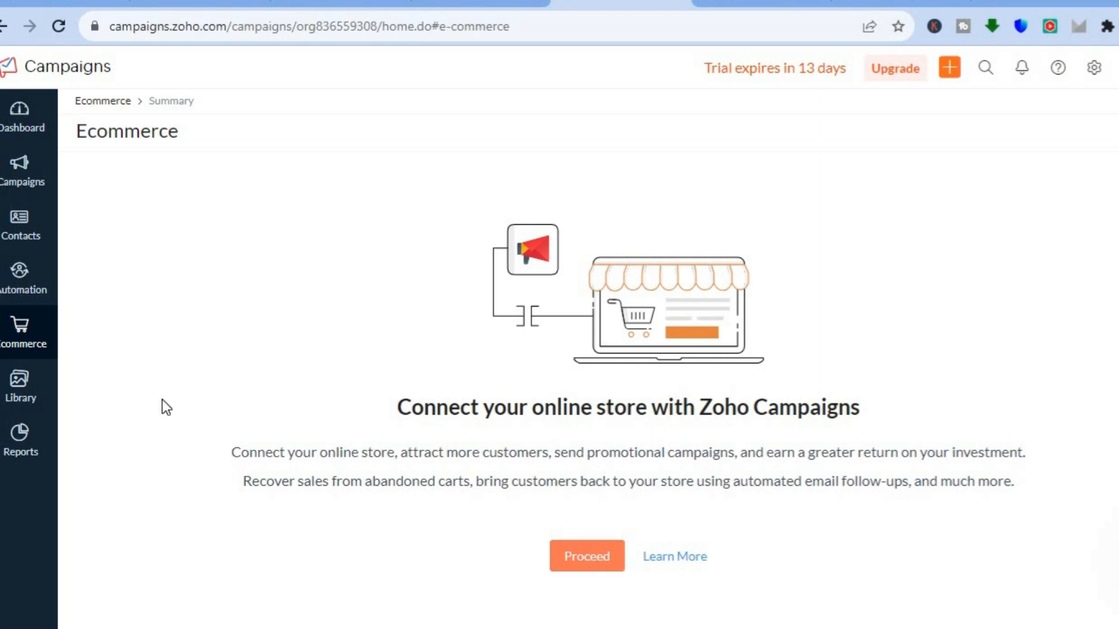
mouse_move(26, 428)
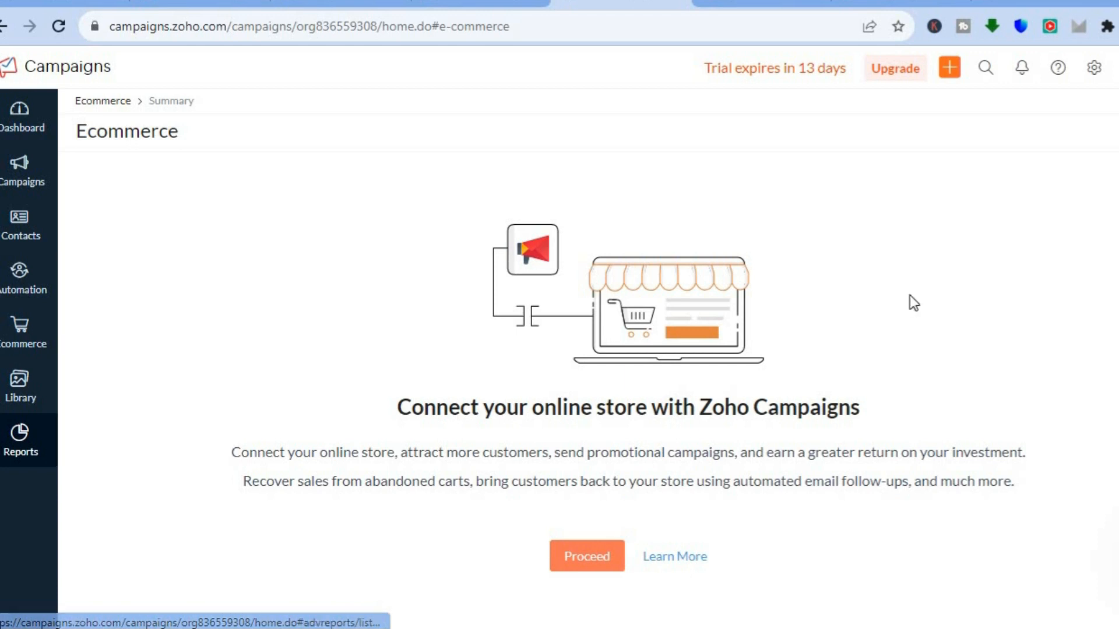
Create a new signup form from the "Stay up-to-date!" template among the embedded compact forms.
left_click(950, 68)
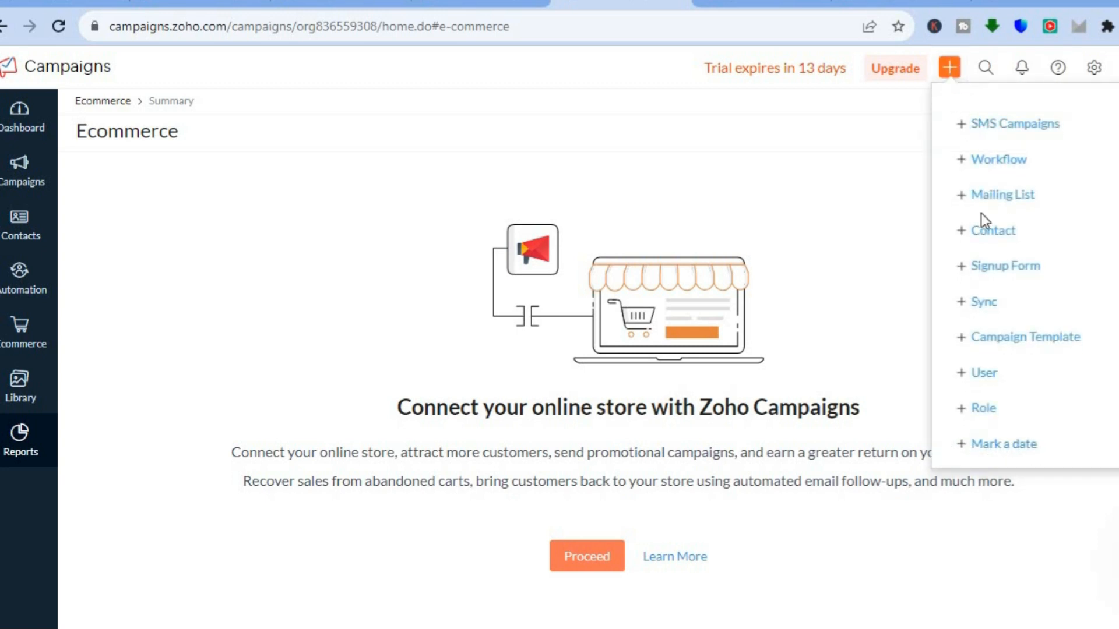
left_click(995, 265)
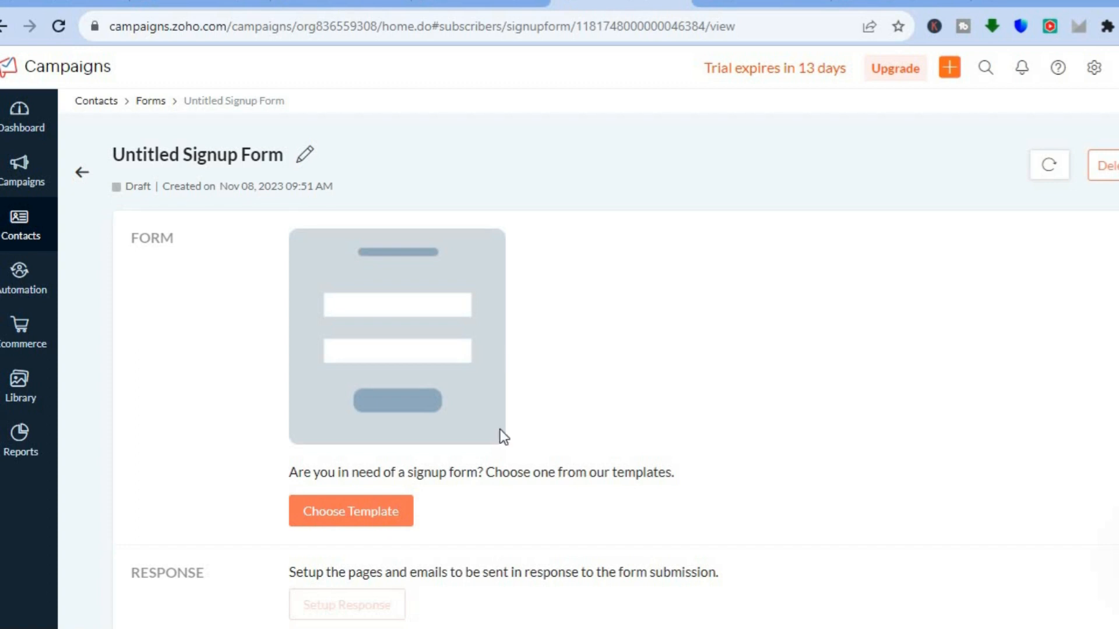
left_click(366, 515)
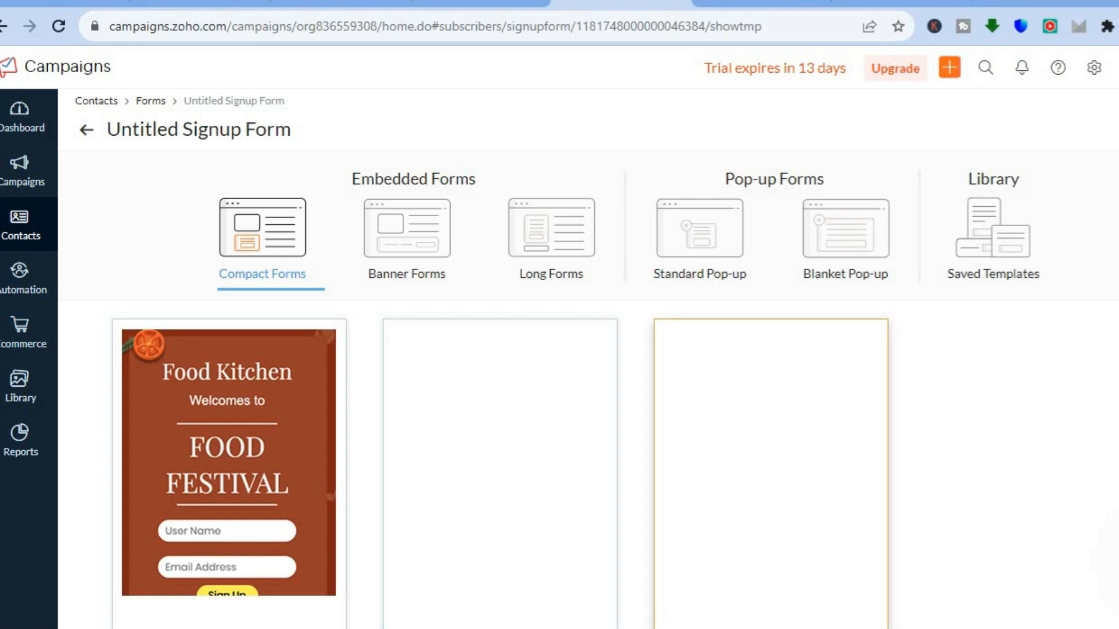
scroll(588, 391, "down", 5)
scroll(502, 391, "down", 8)
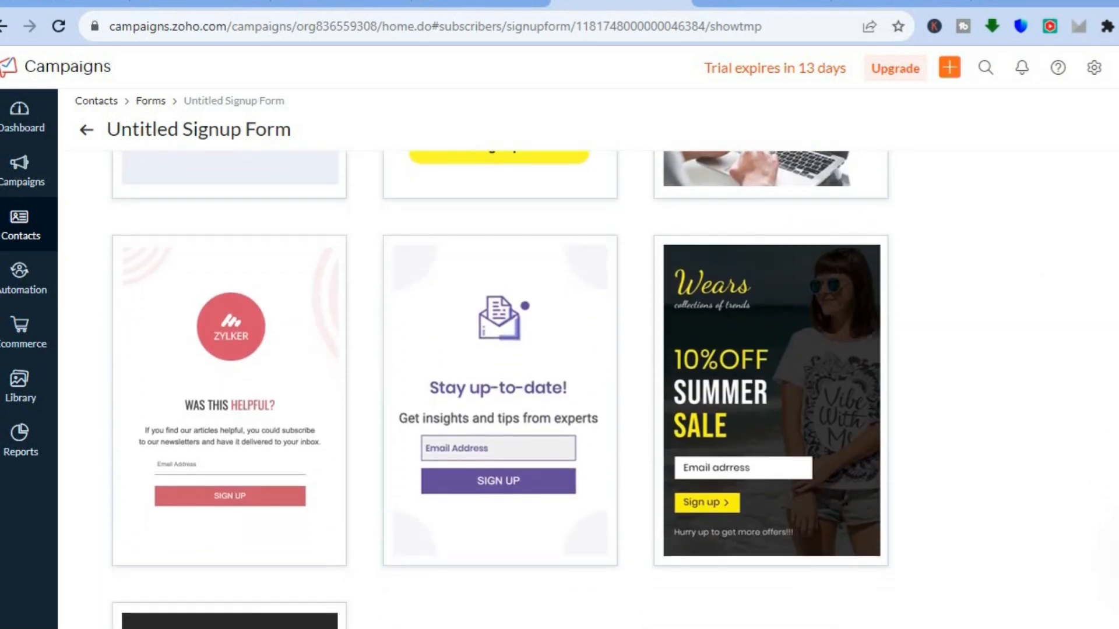
scroll(569, 401, "up", 2)
mouse_move(566, 401)
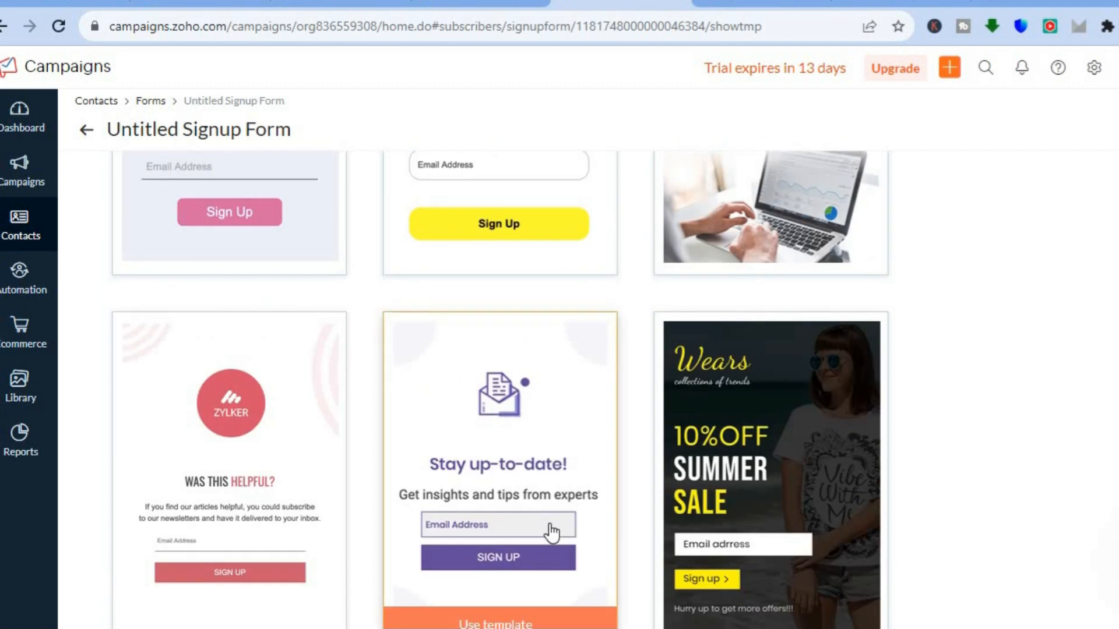
left_click(514, 622)
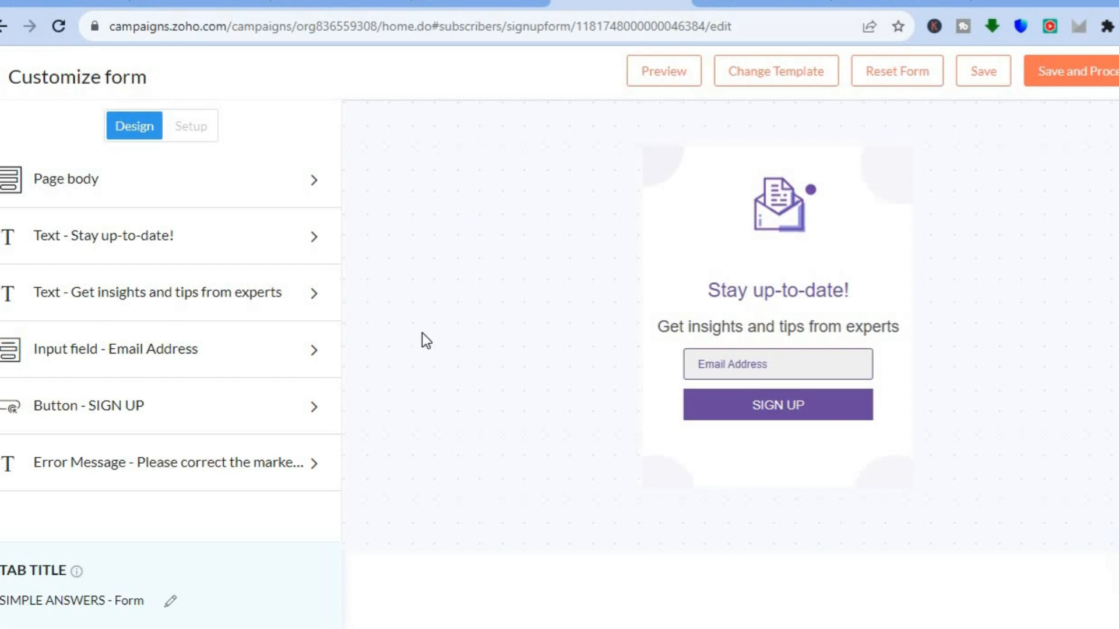
Check the alternative signup form templates, keep the "Stay up-to-date!" design, and save the form to proceed.
left_click(776, 72)
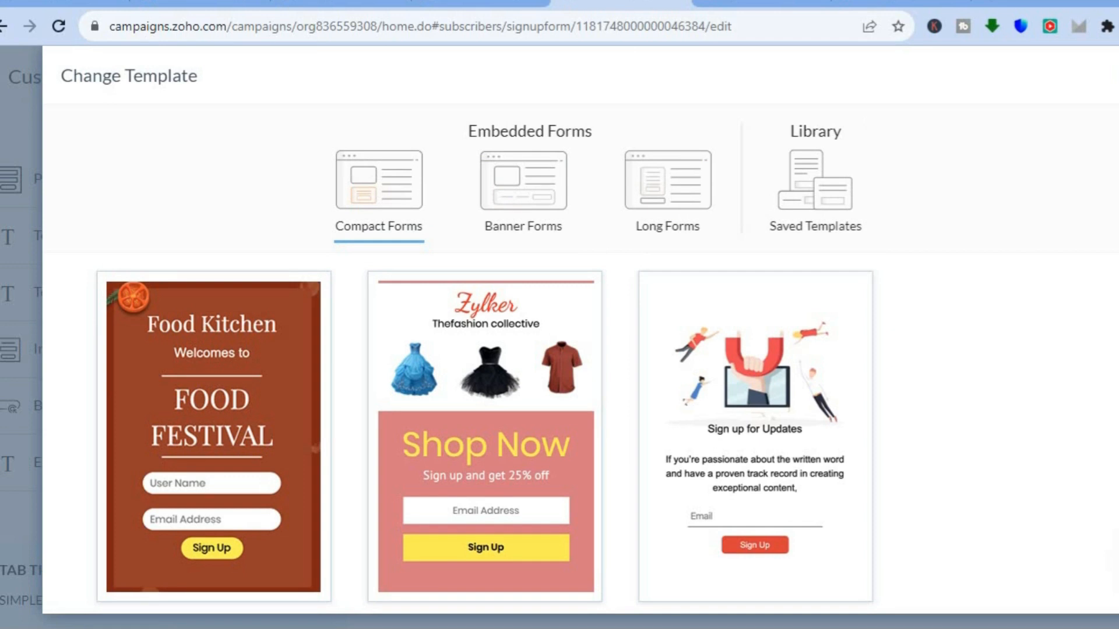
left_click(1114, 51)
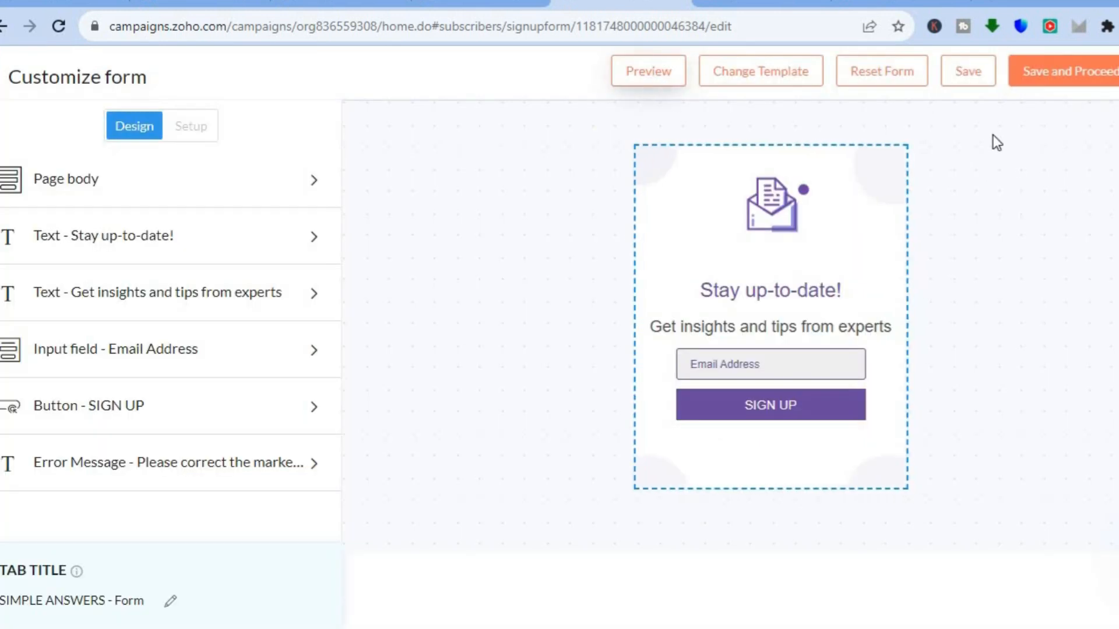
left_click(1077, 70)
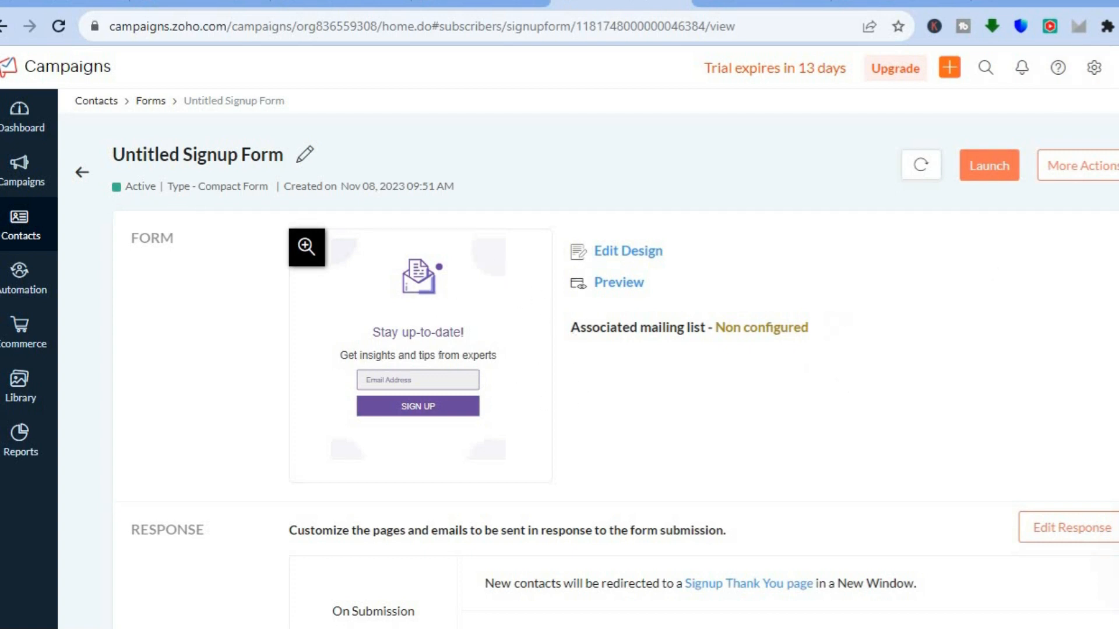
Examine the signup form's overview, including its additional actions, associated mailing list and response settings.
scroll(596, 381, "down", 4)
scroll(596, 381, "up", 4)
left_click(1110, 169)
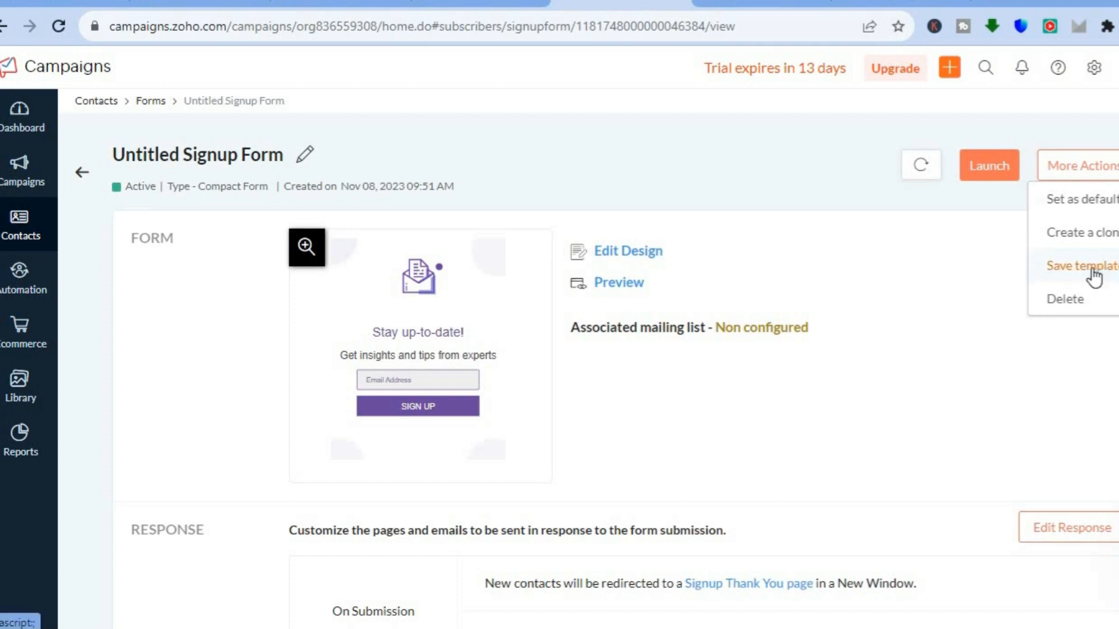
left_click(965, 270)
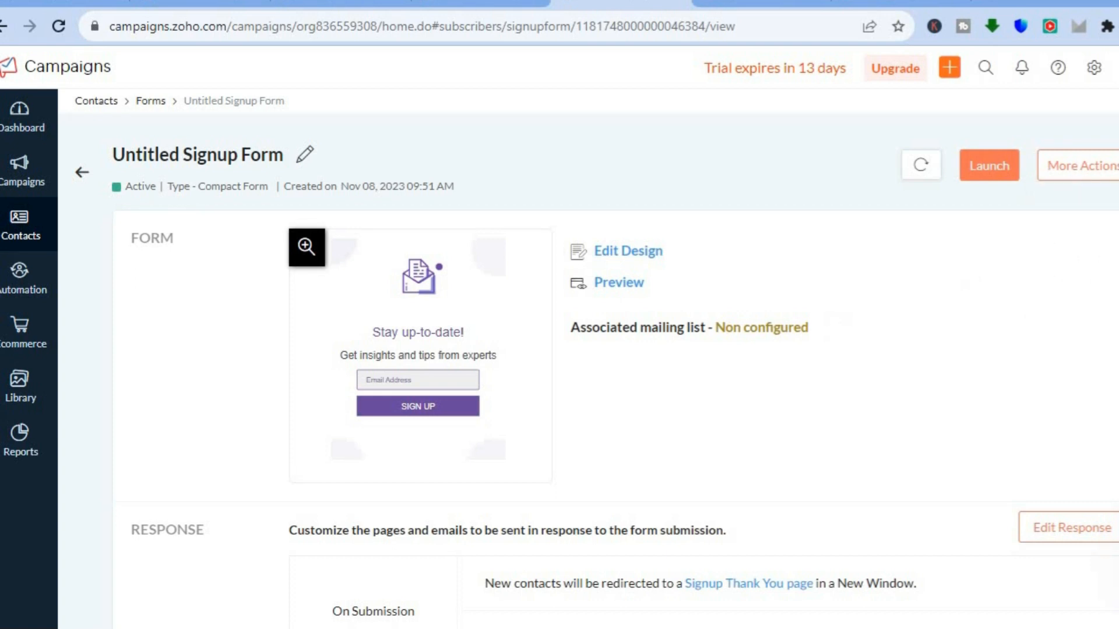
scroll(616, 367, "down", 3)
scroll(615, 368, "down", 2)
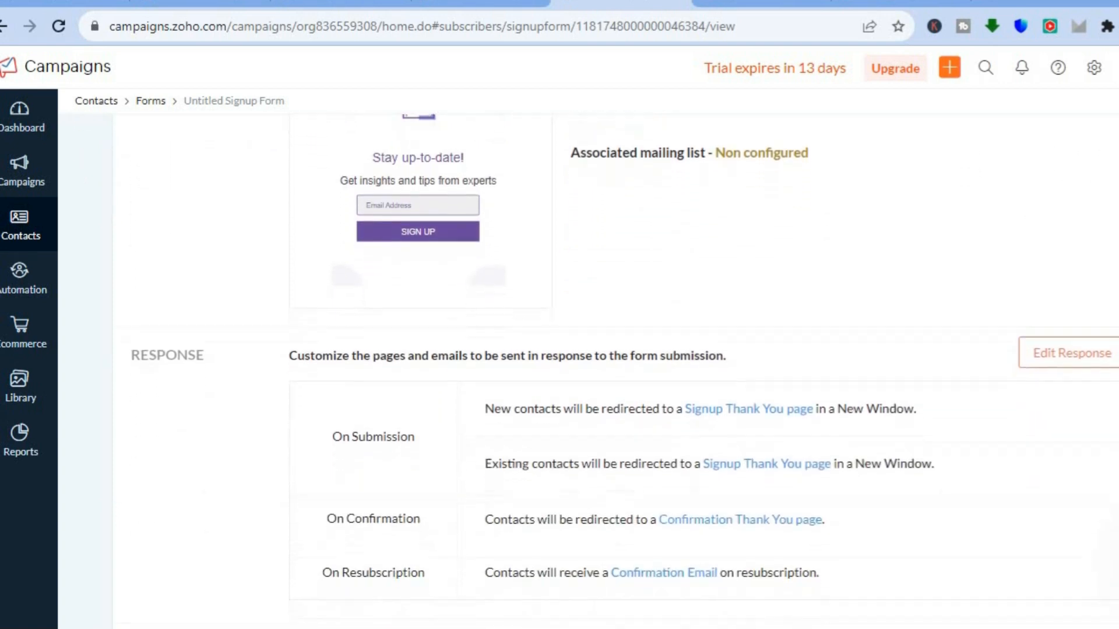
scroll(616, 367, "up", 4)
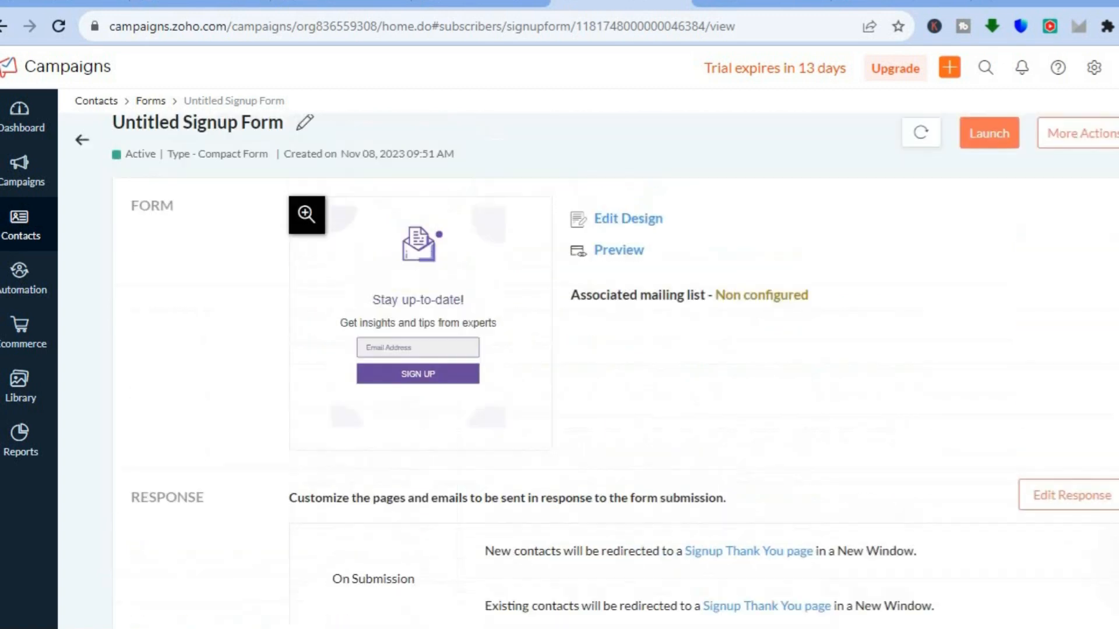
scroll(615, 368, "up", 1)
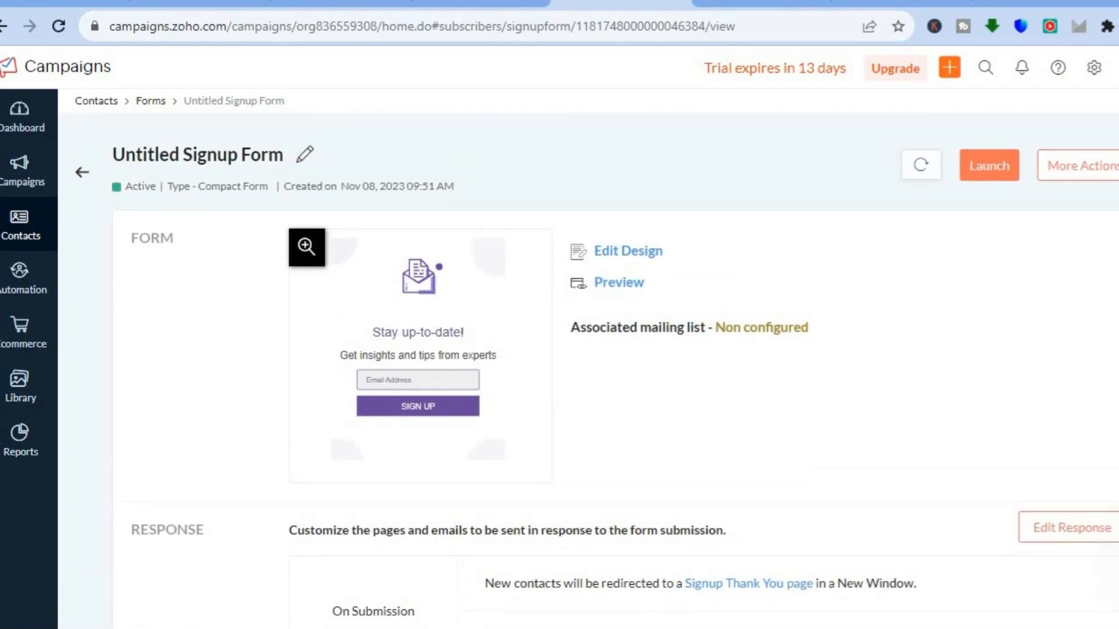
mouse_move(909, 306)
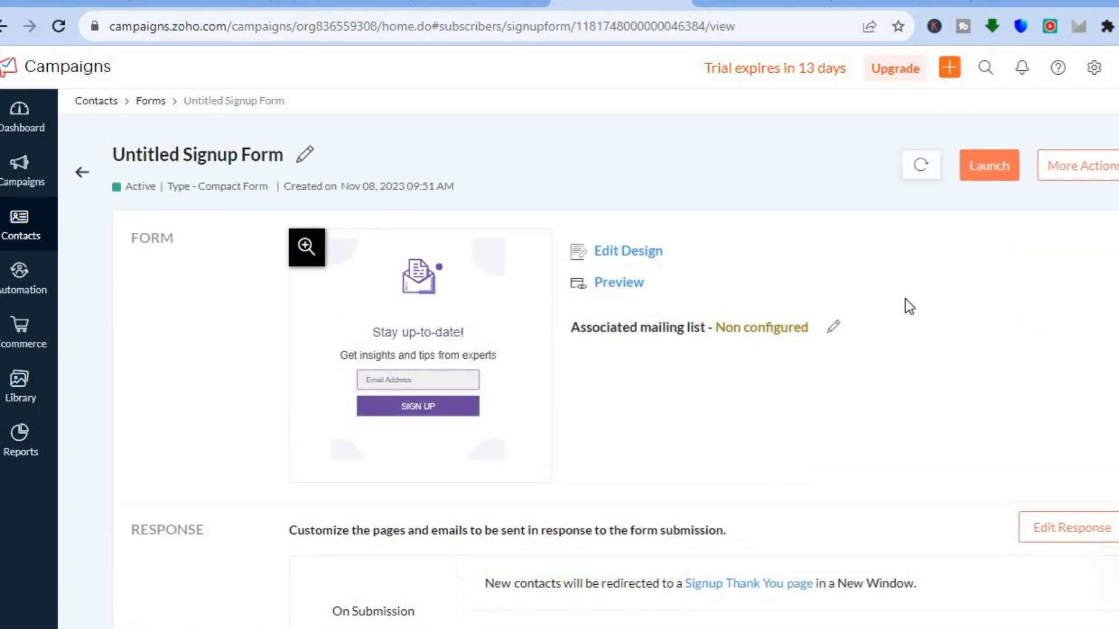